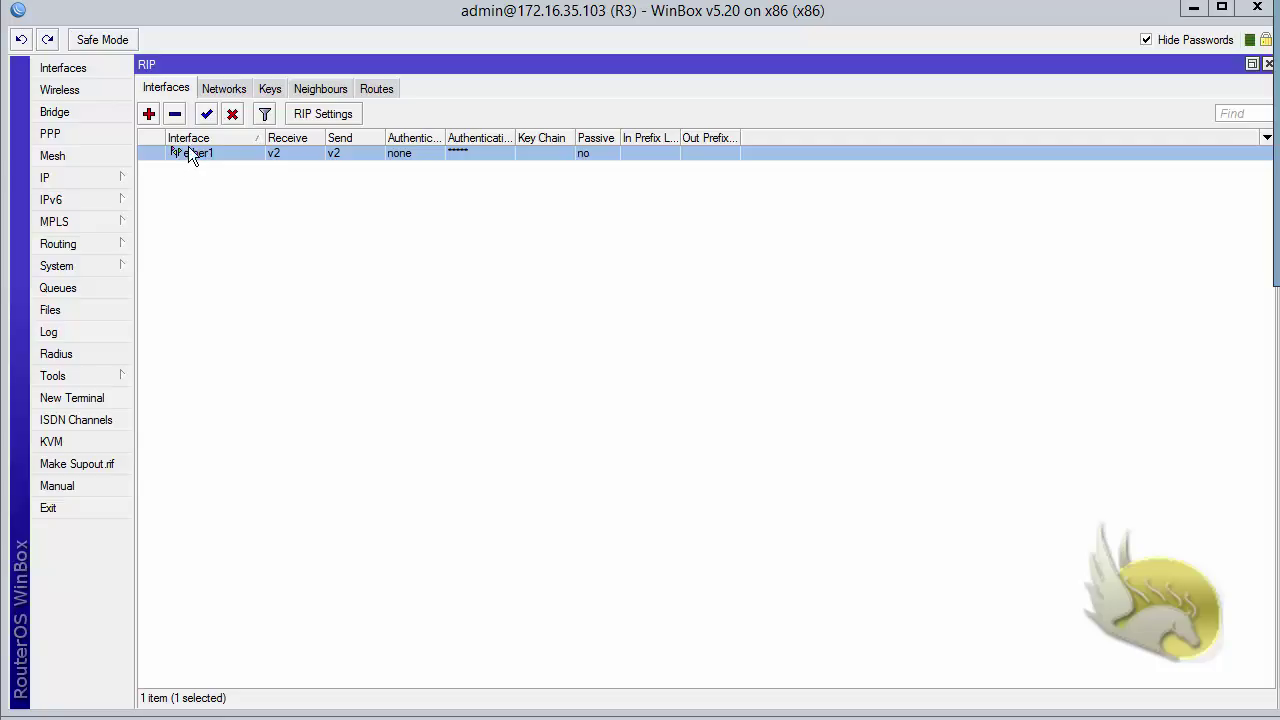
double_click(190, 155)
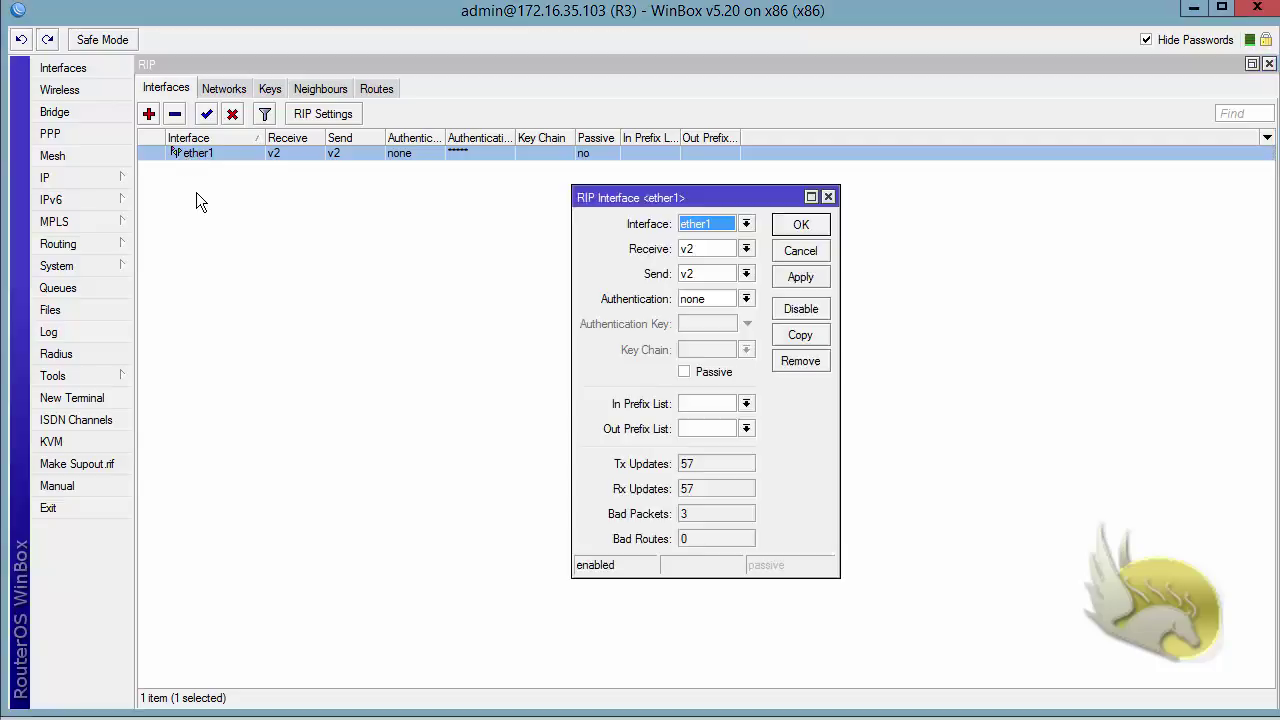
left_click(746, 299)
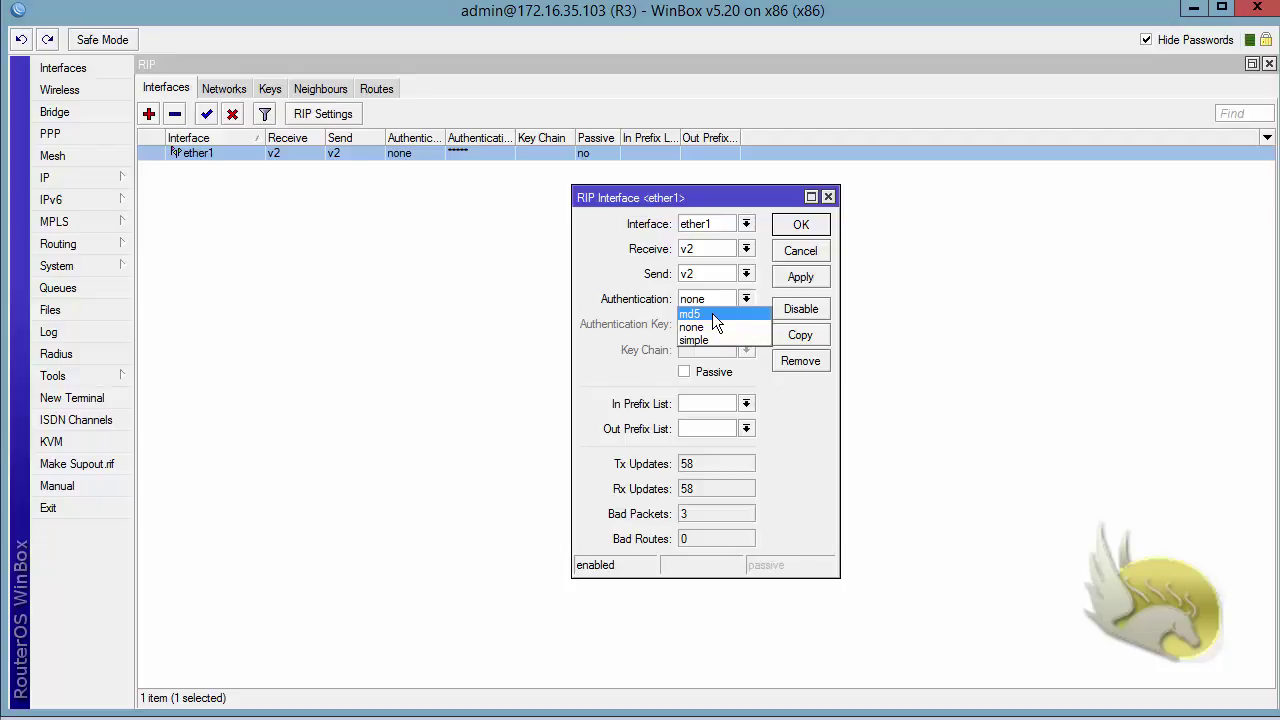
left_click(713, 315)
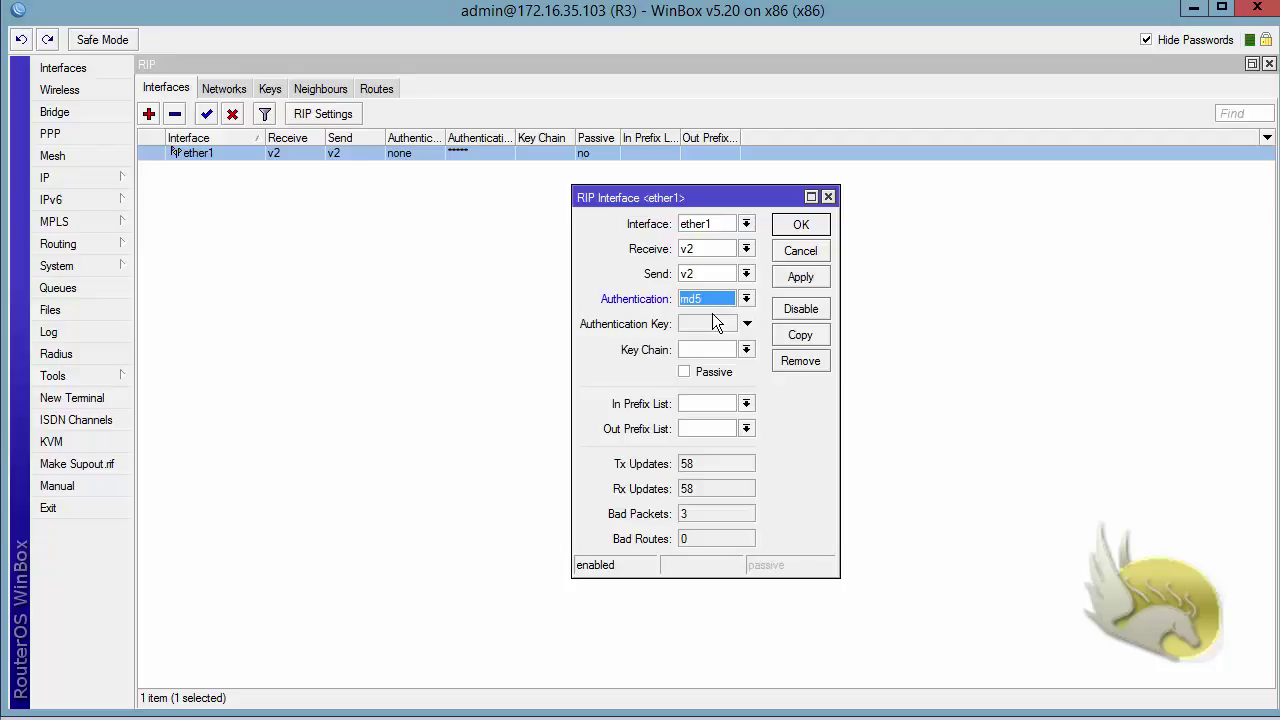
left_click(747, 350)
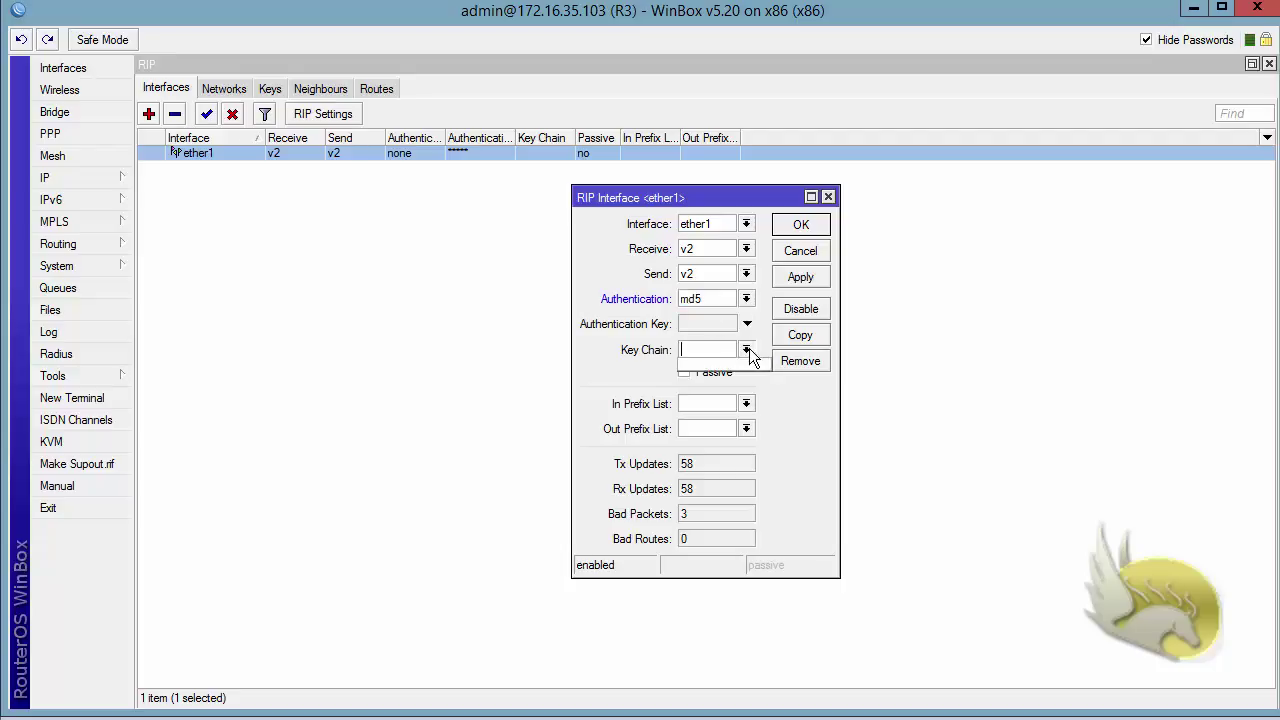
left_click(749, 350)
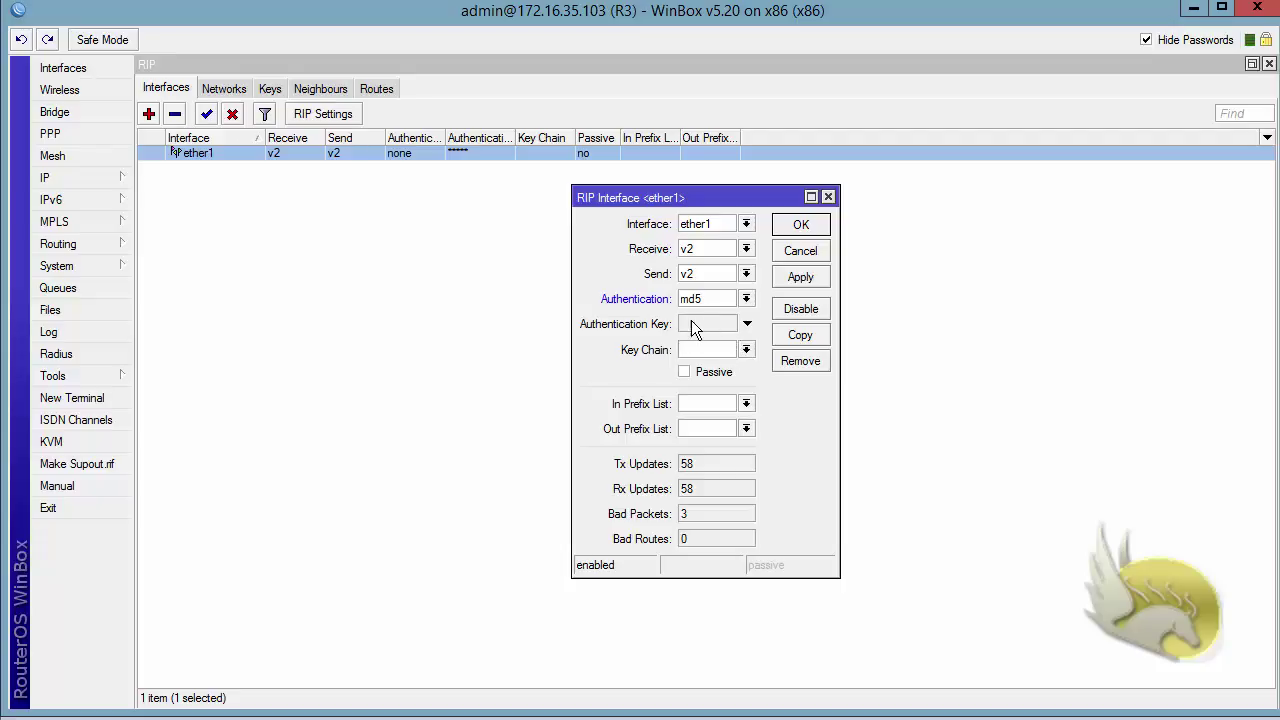
left_click(781, 256)
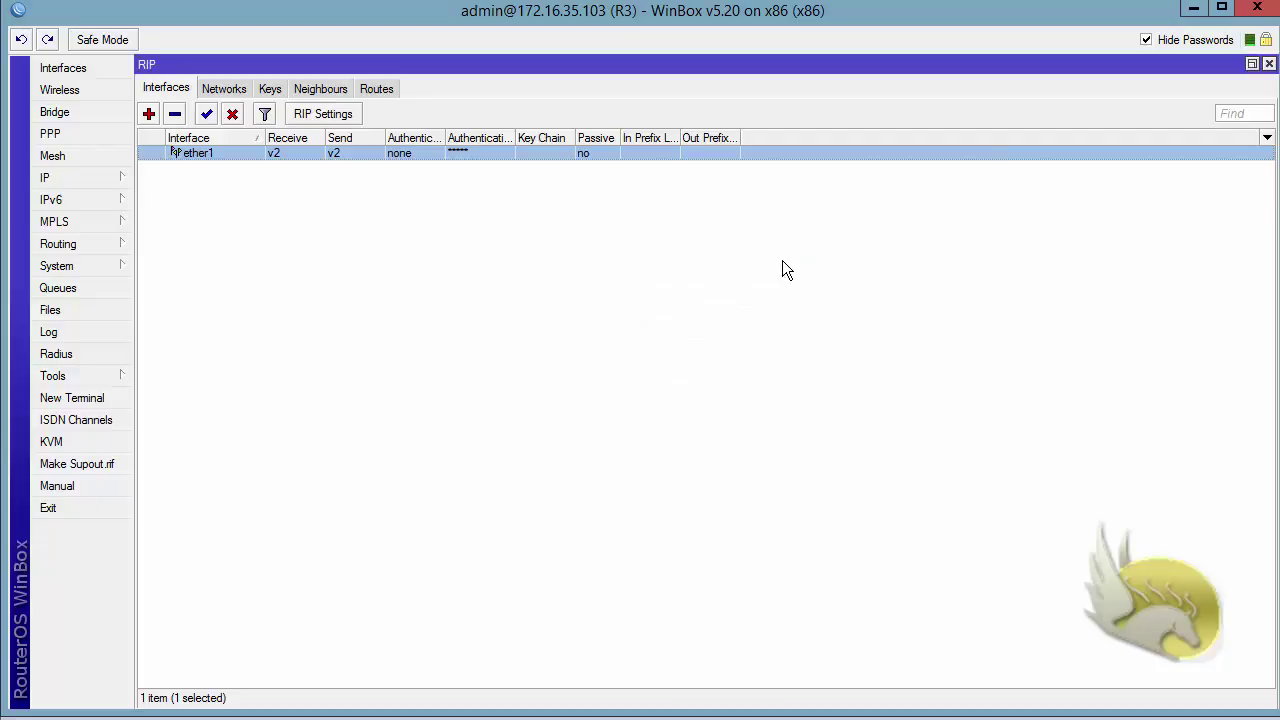
Start a new RIP key in key chain RIP with key ID 1.
left_click(269, 82)
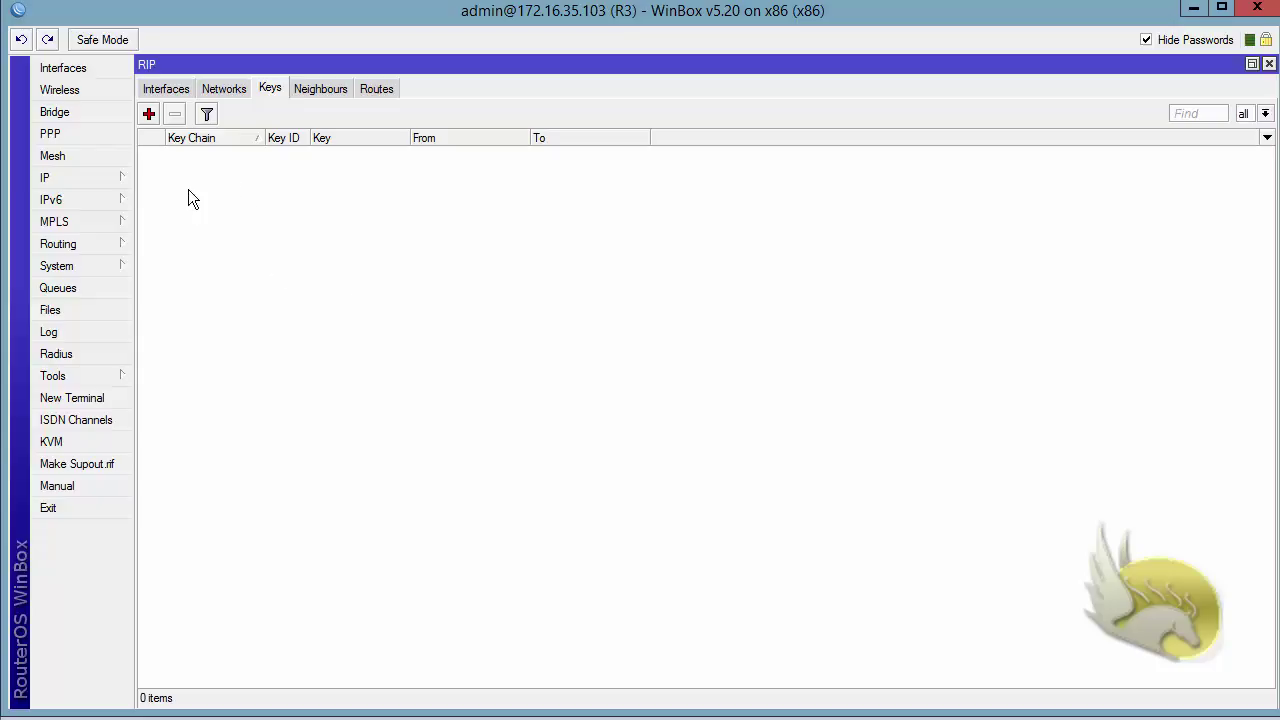
left_click(148, 115)
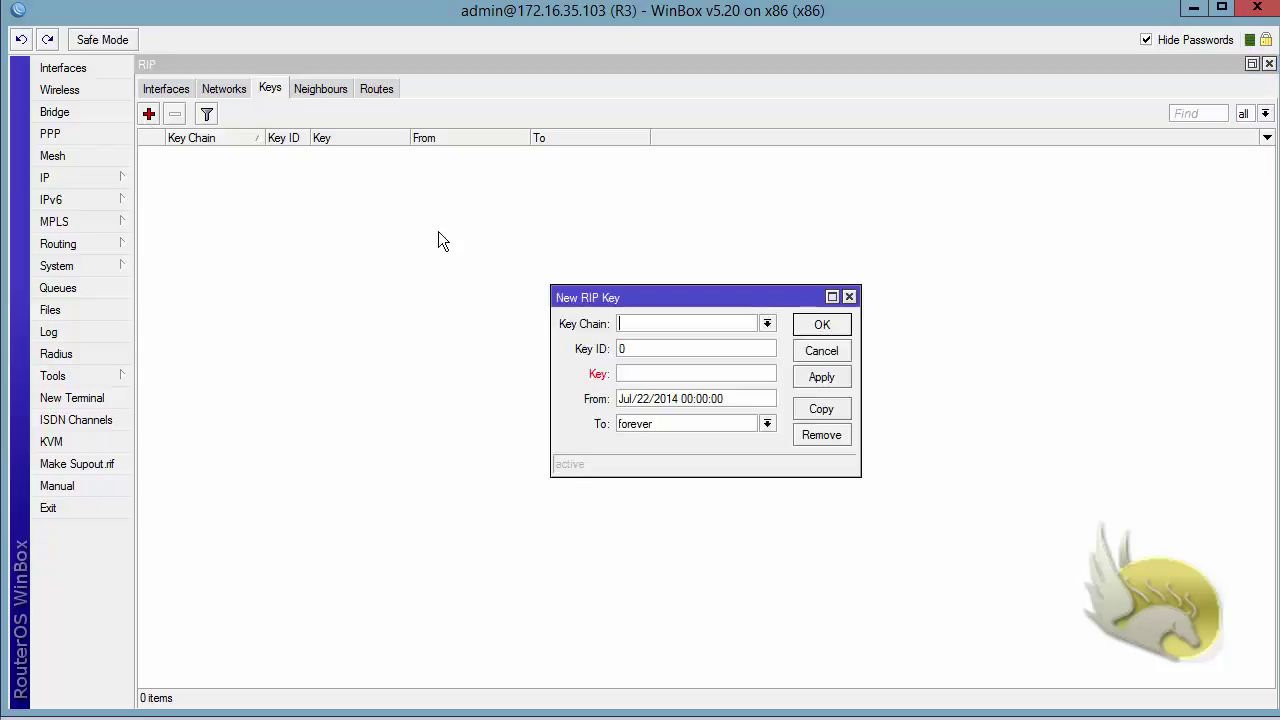
left_click(767, 324)
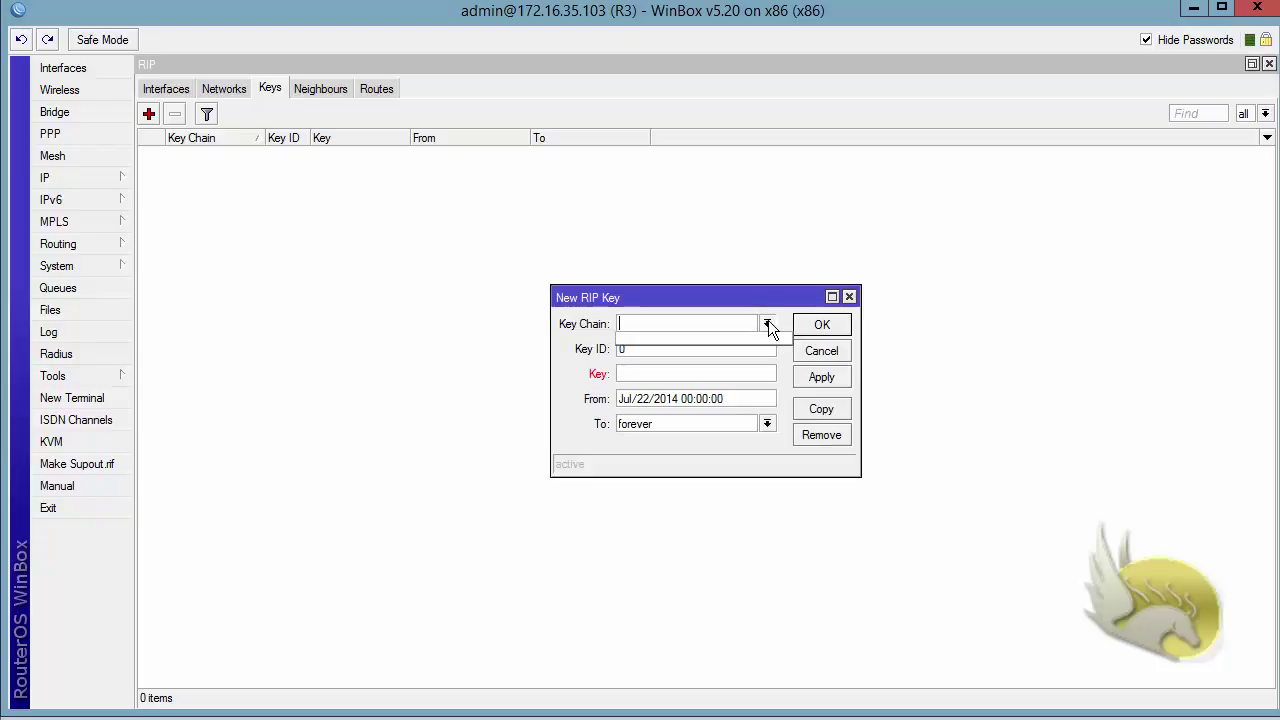
left_click(719, 302)
type("RIP")
left_click(642, 349)
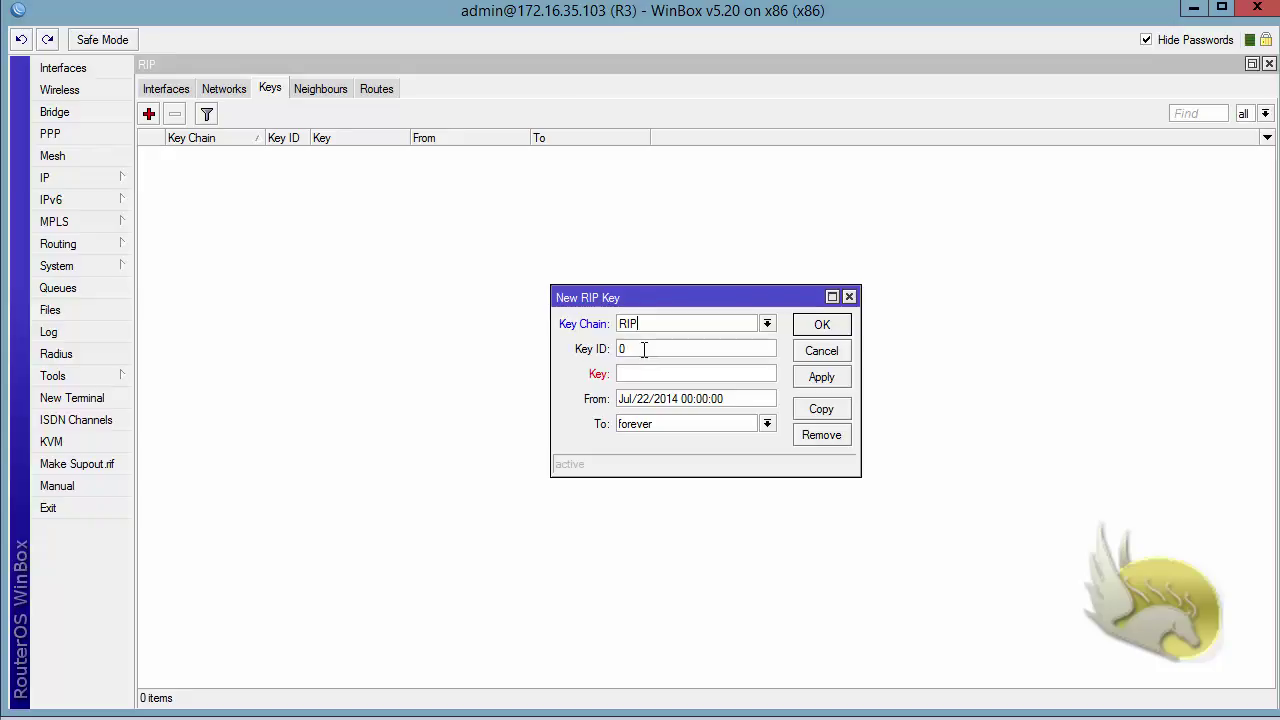
key("BackSpace")
type("1")
Enter the secret key, keep it valid from Jul/22/2014 forever, and save it.
left_click(626, 374)
type("123456")
left_click_drag(760, 398, 587, 412)
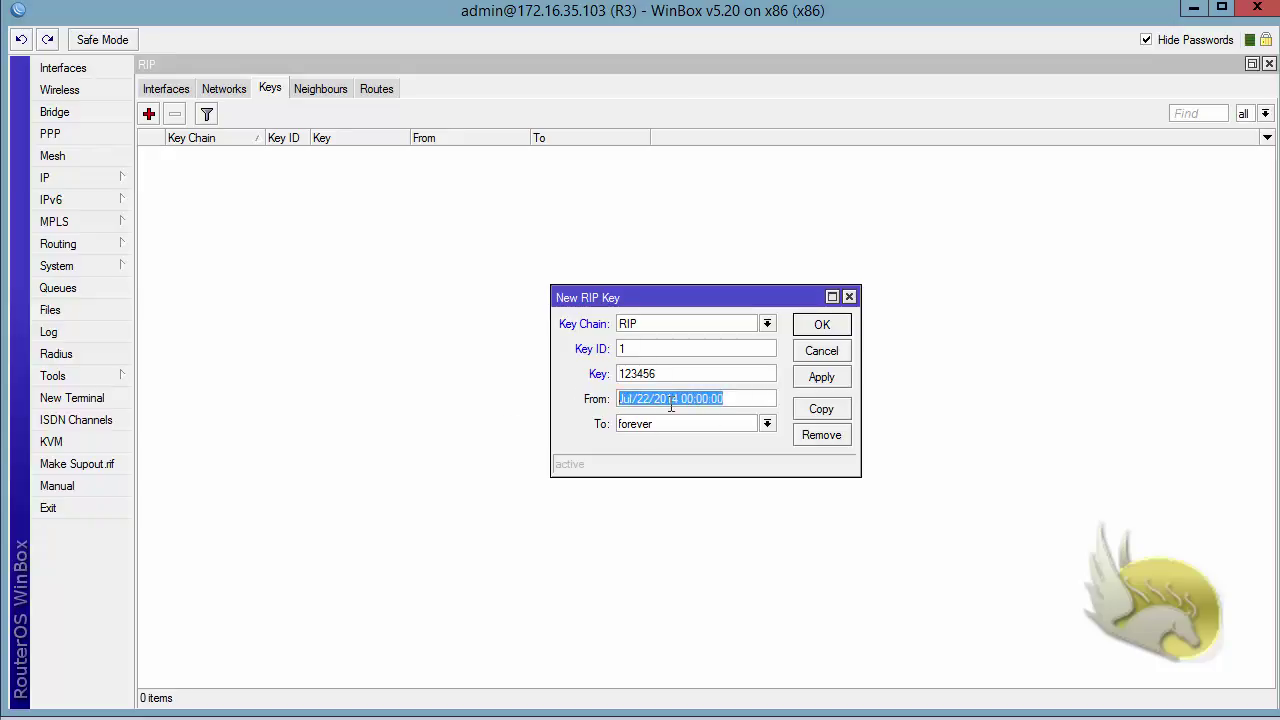
left_click_drag(728, 424, 513, 422)
left_click(767, 424)
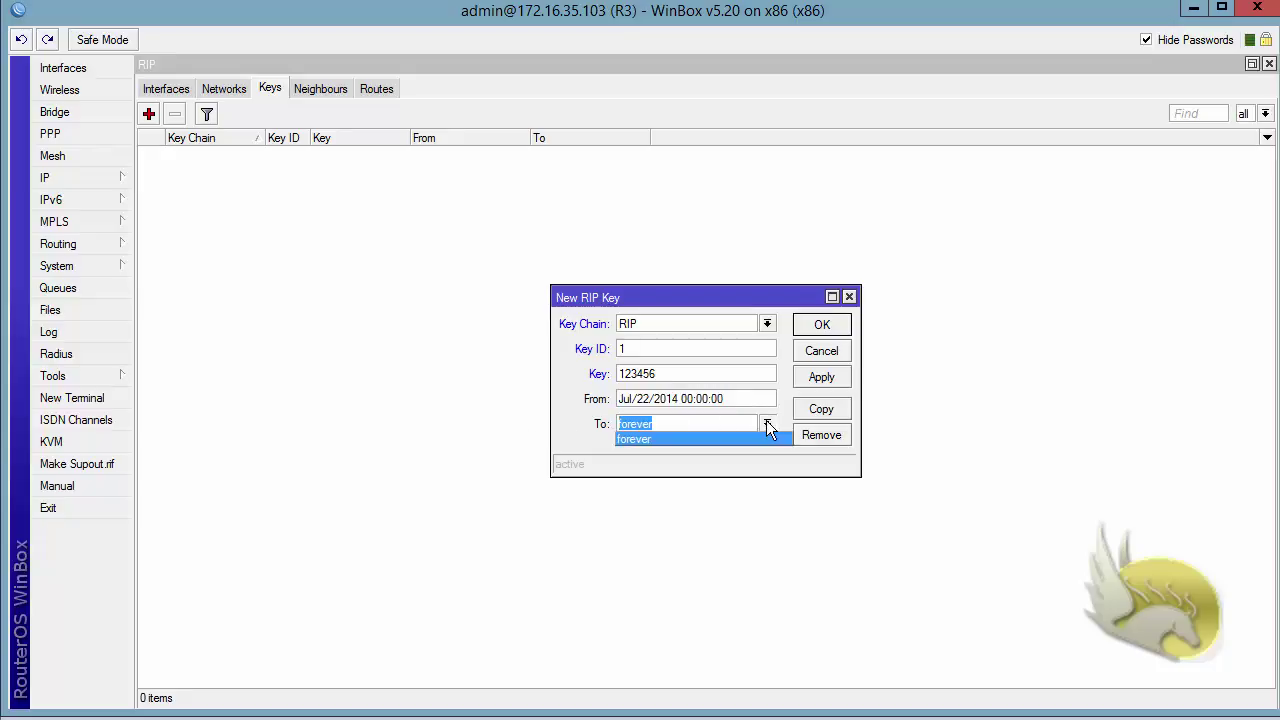
left_click(680, 439)
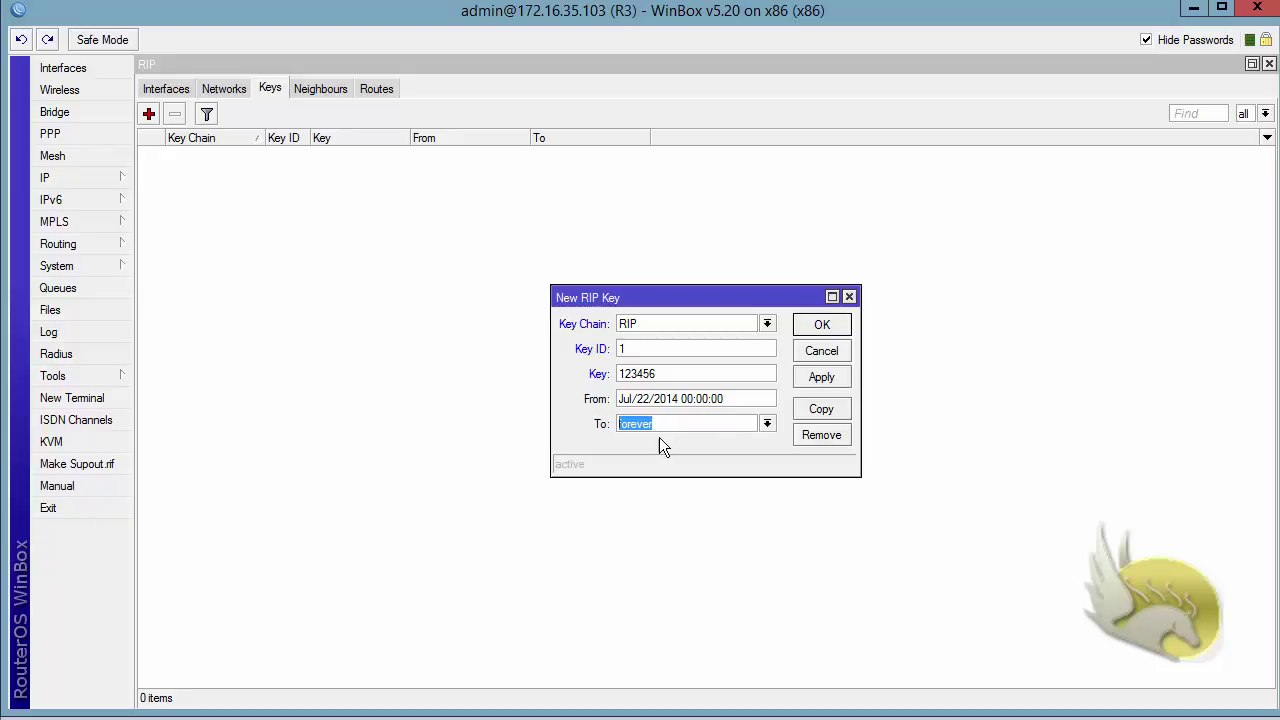
left_click(815, 328)
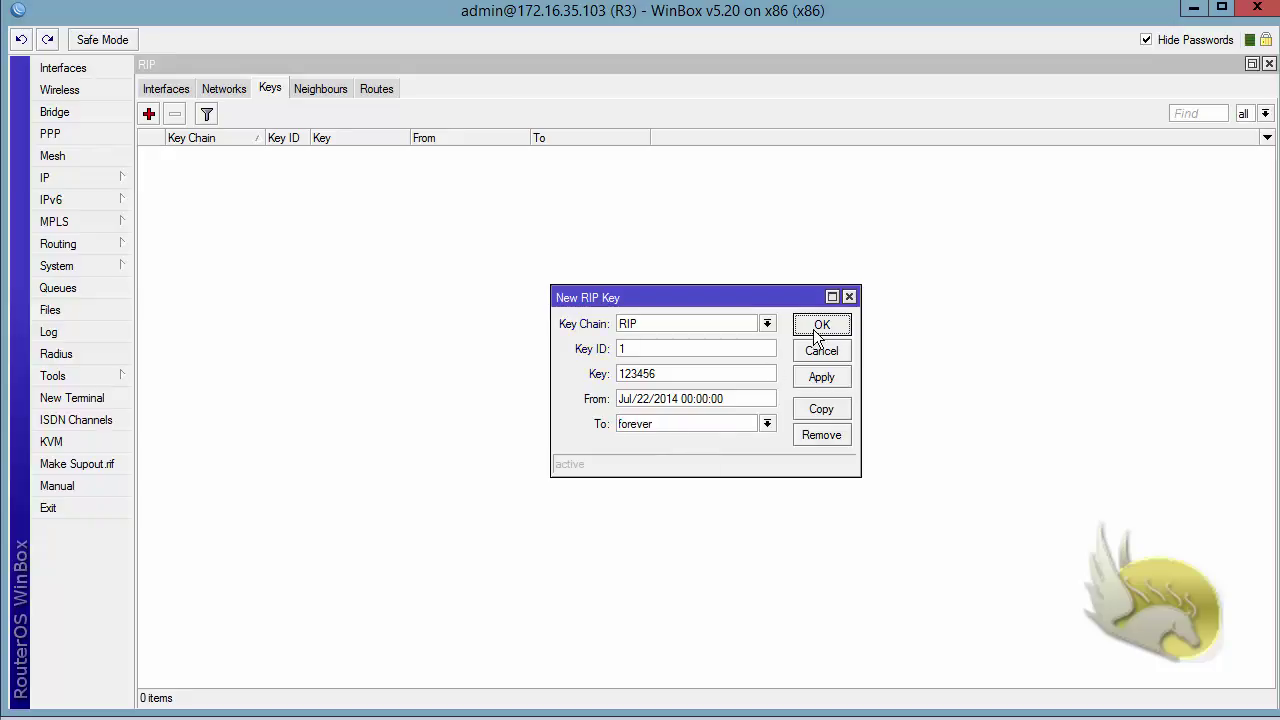
left_click(165, 89)
Set R3's ether1 RIP interface to md5 authentication with key chain RIP.
double_click(191, 154)
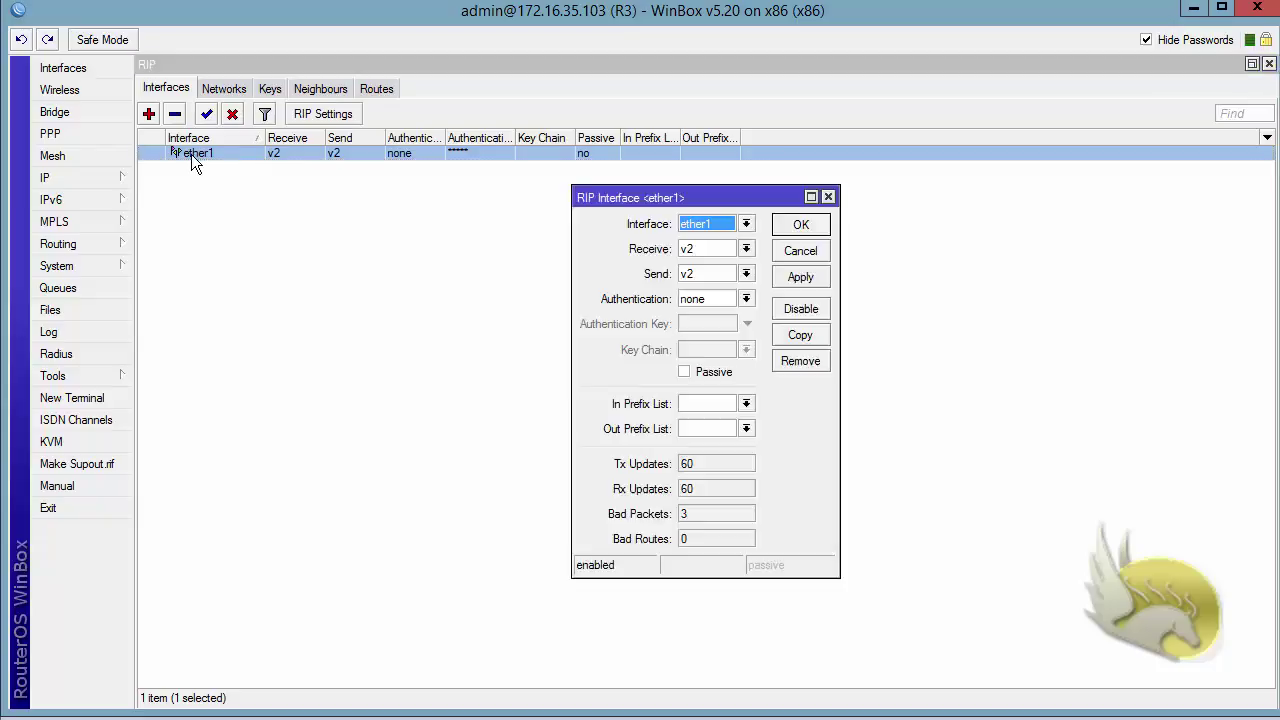
left_click(746, 298)
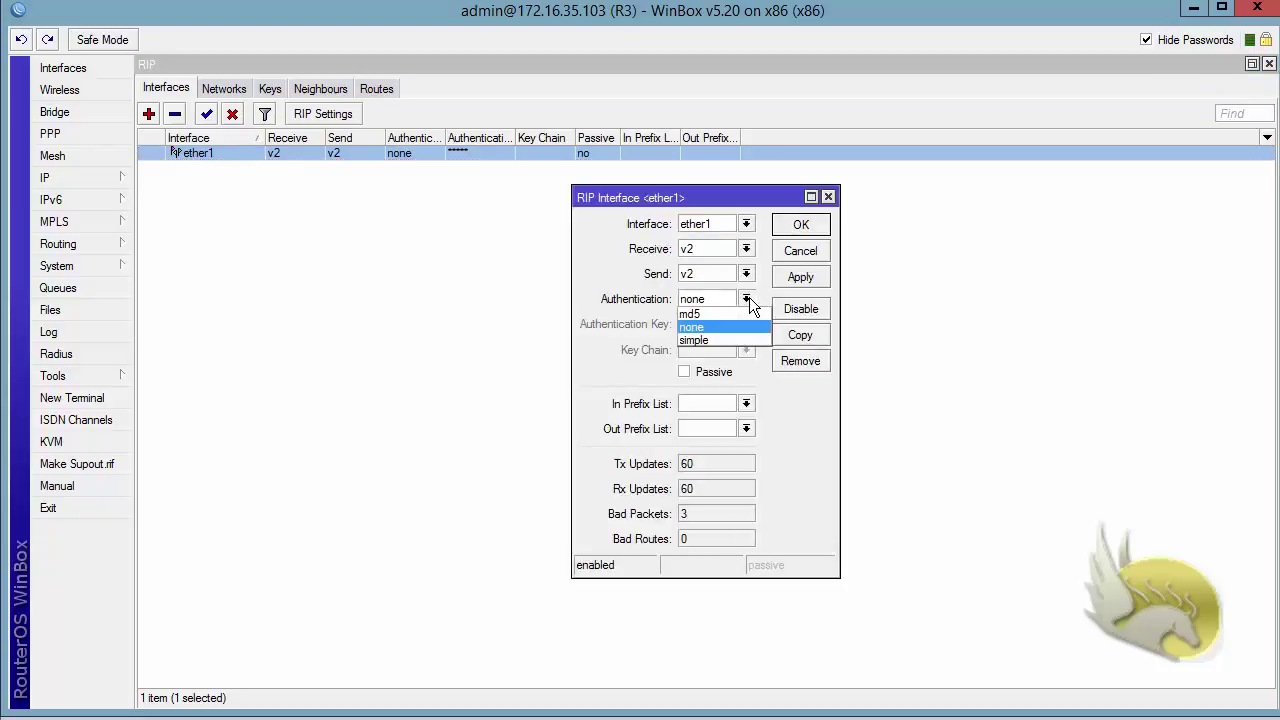
left_click(736, 310)
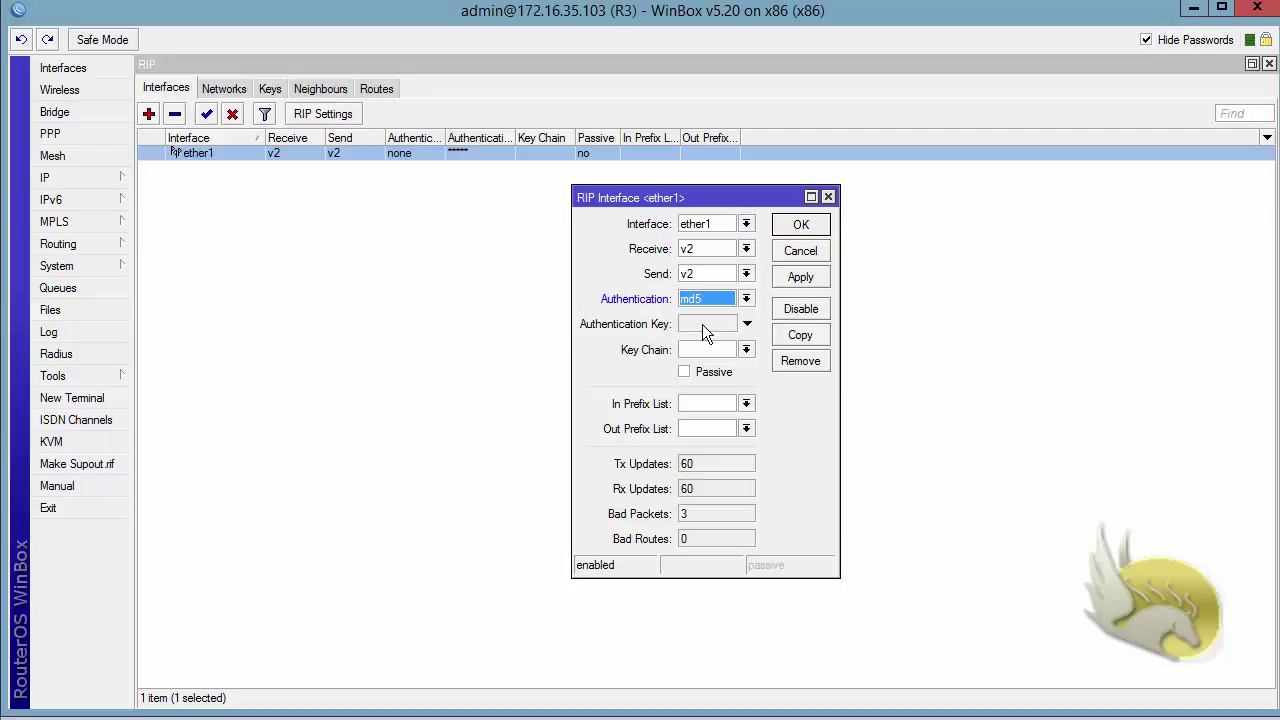
left_click(746, 349)
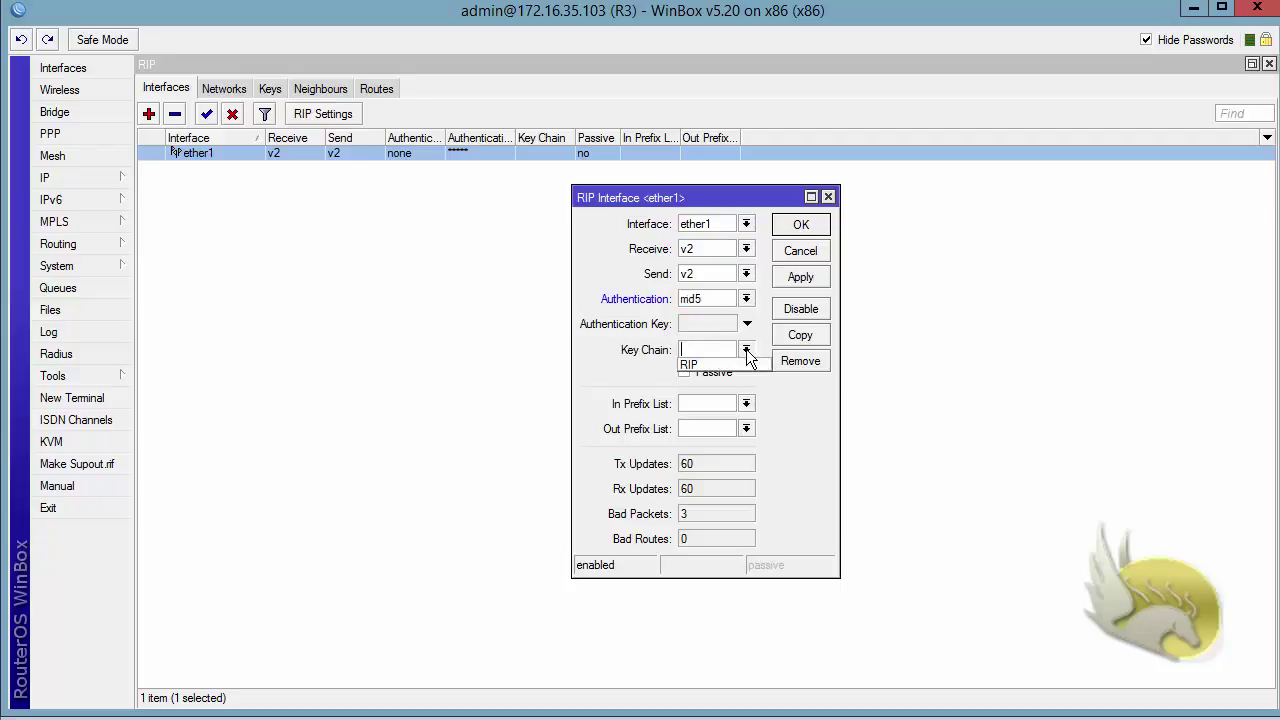
left_click(732, 365)
left_click(800, 277)
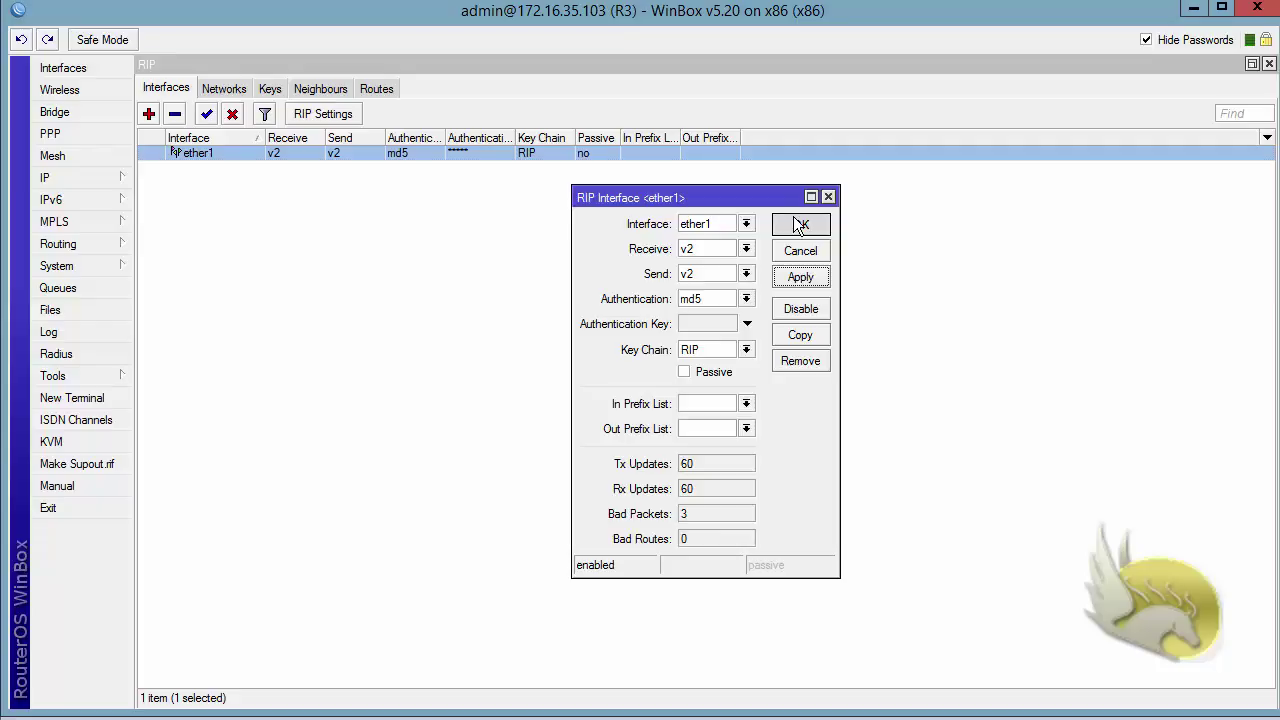
left_click(801, 224)
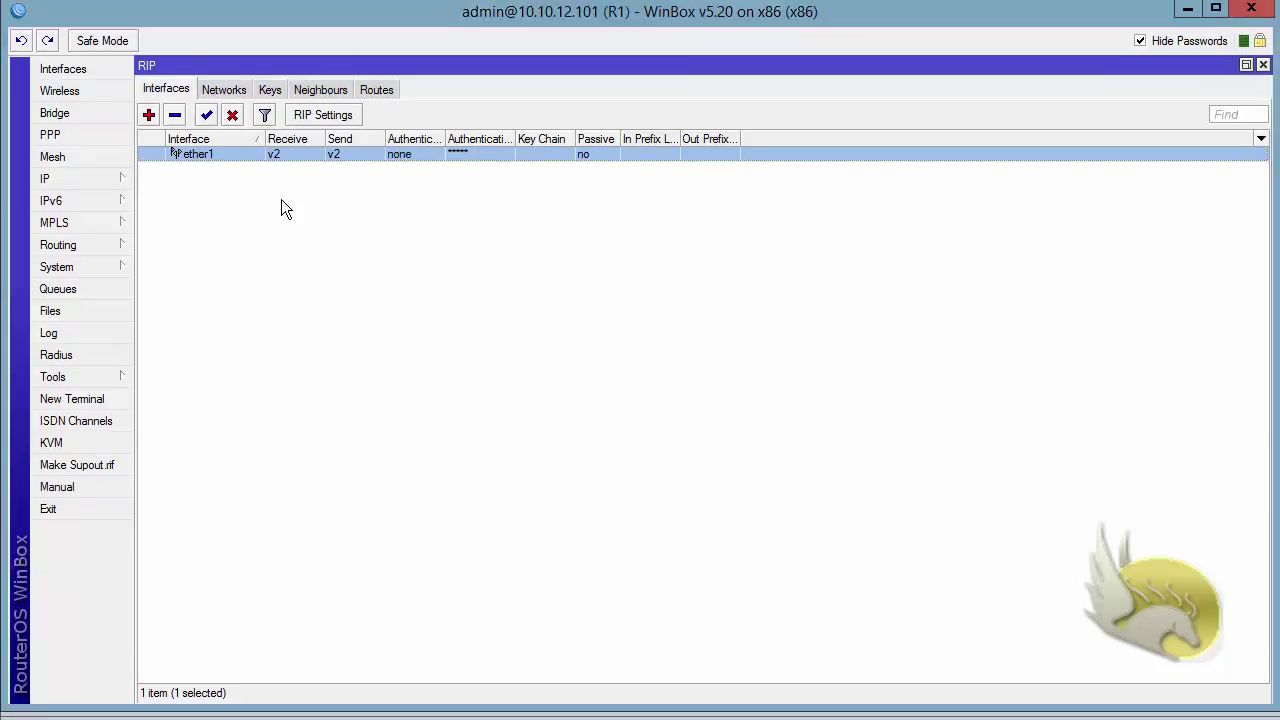
On R1, add key ID 1 with the shared secret key to key chain RIP.
left_click(270, 92)
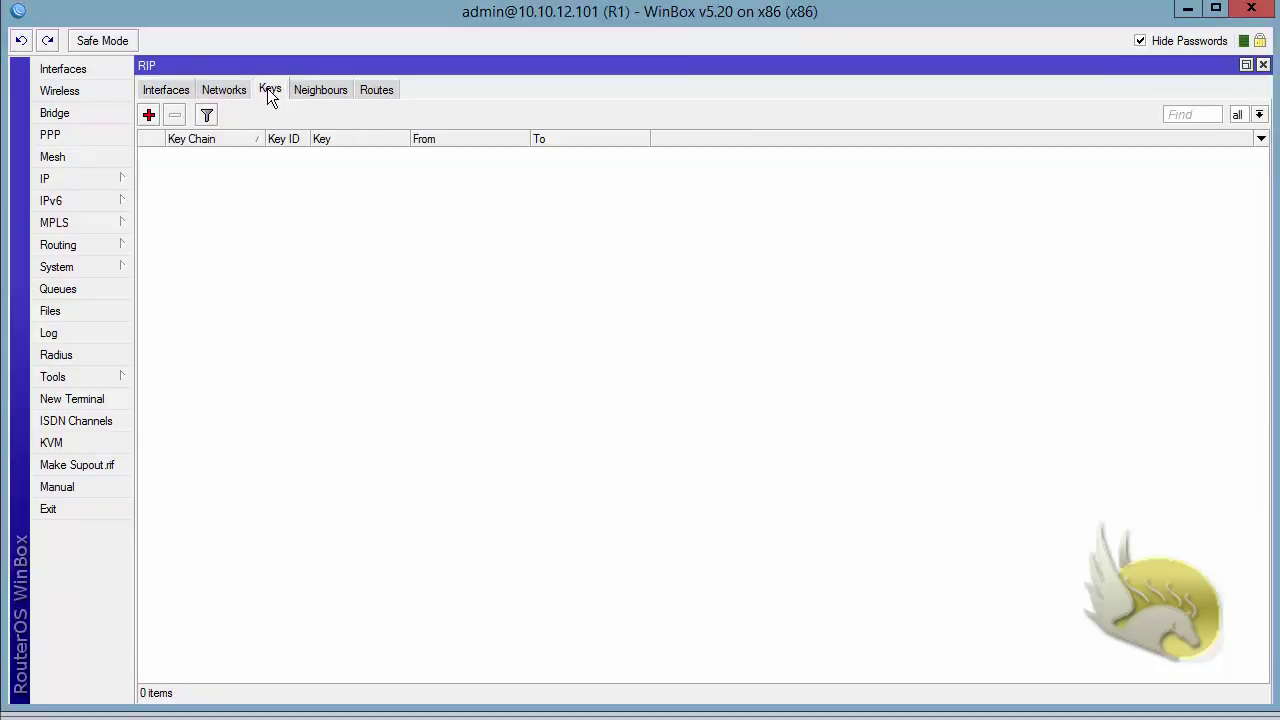
left_click(149, 115)
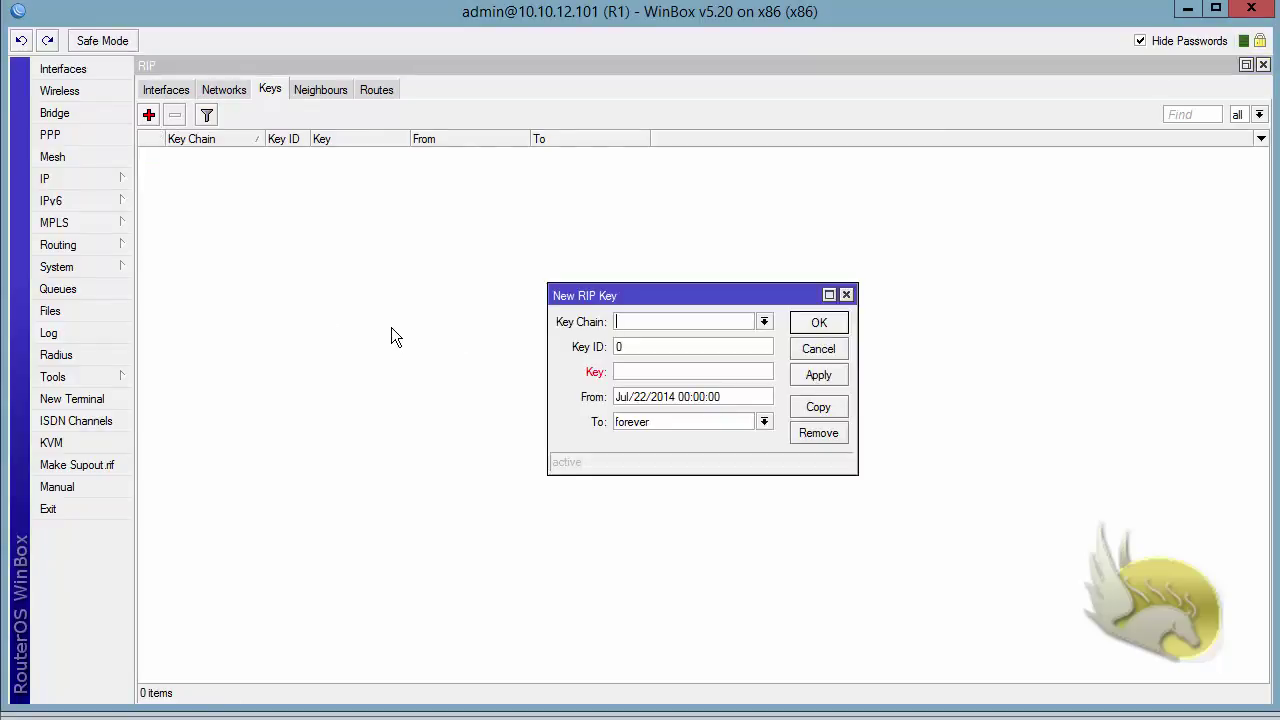
type("RIP")
key("Tab")
type("1")
left_click(637, 380)
type("123456")
left_click(812, 325)
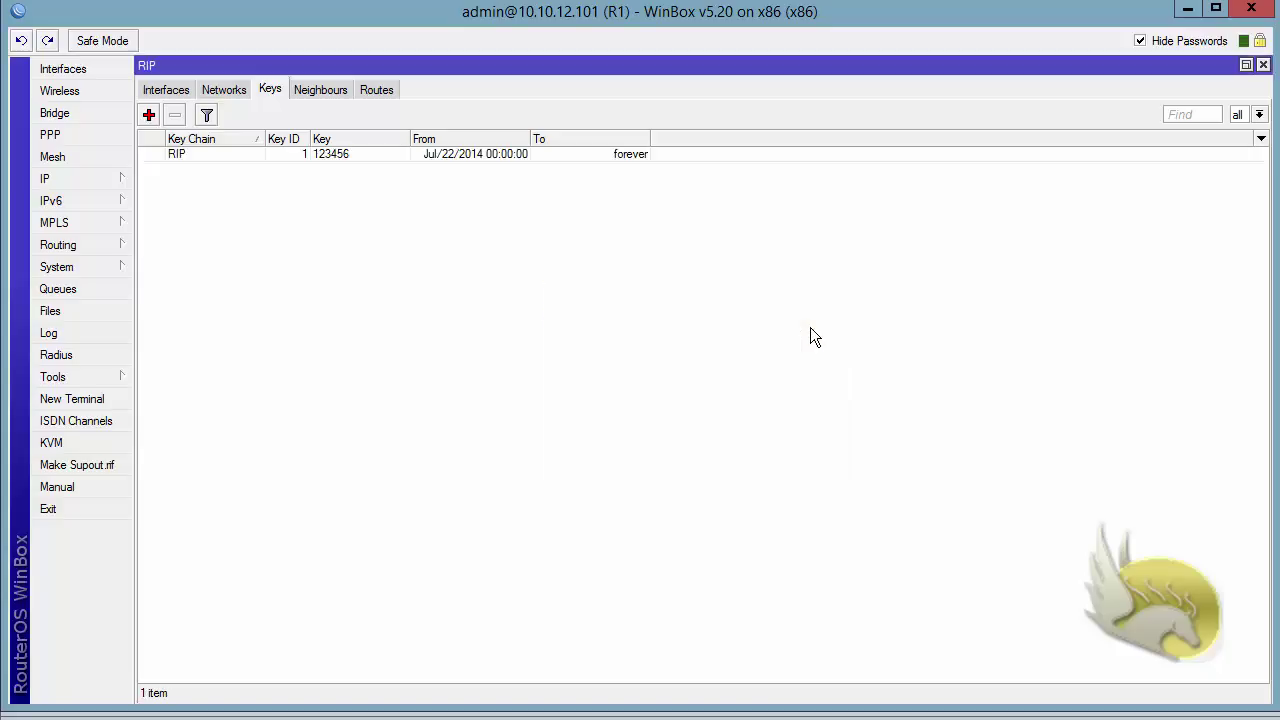
Give R1's ether1 RIP interface md5 authentication with key chain RIP.
left_click(167, 95)
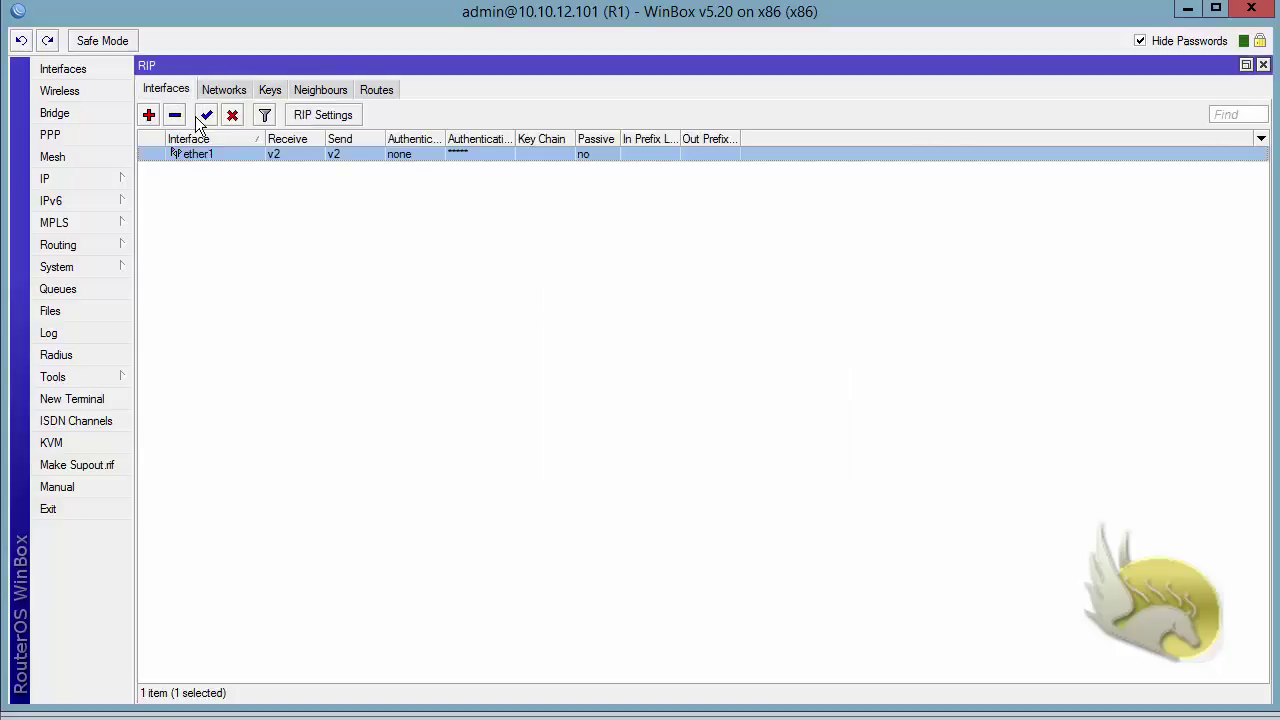
double_click(207, 157)
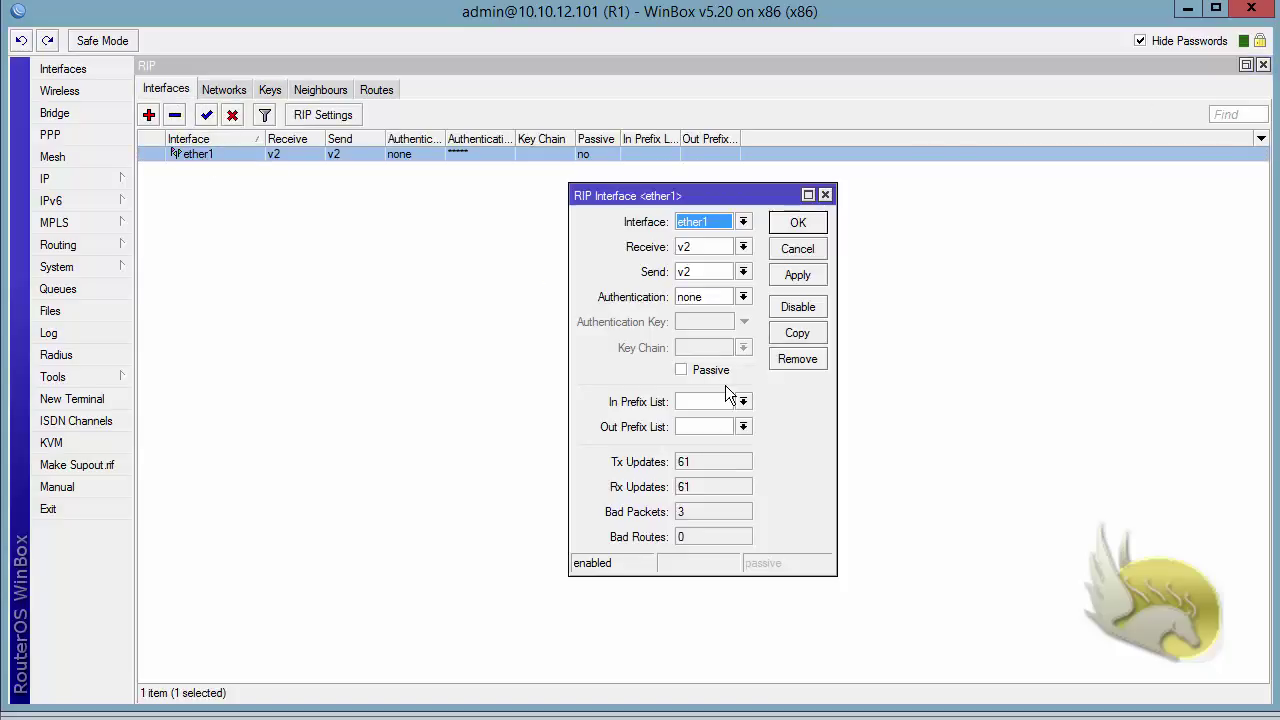
left_click(743, 298)
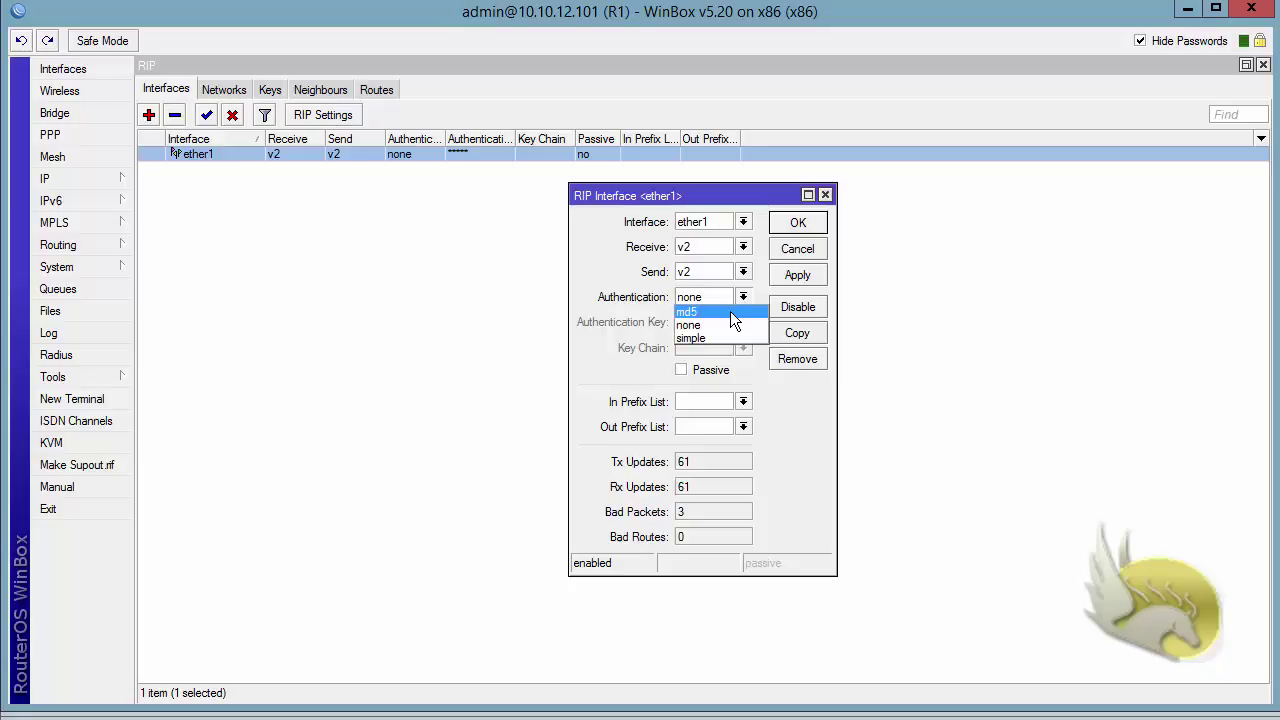
left_click(712, 312)
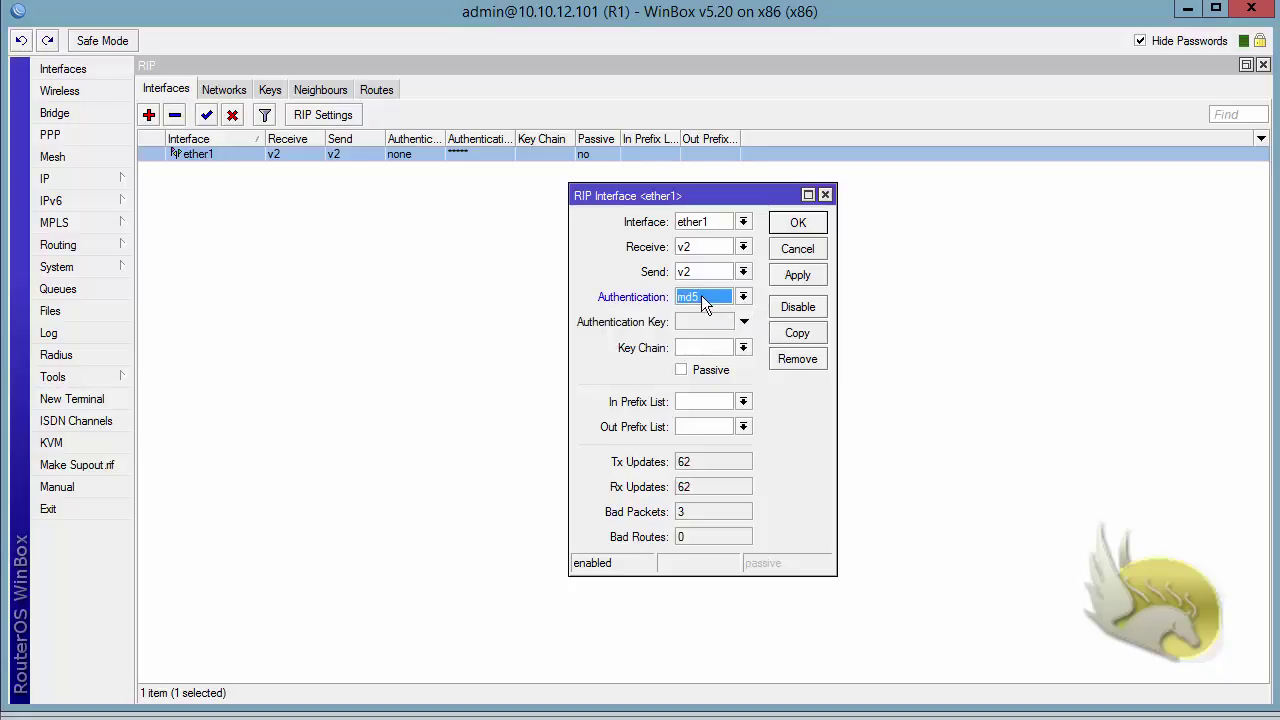
left_click(743, 348)
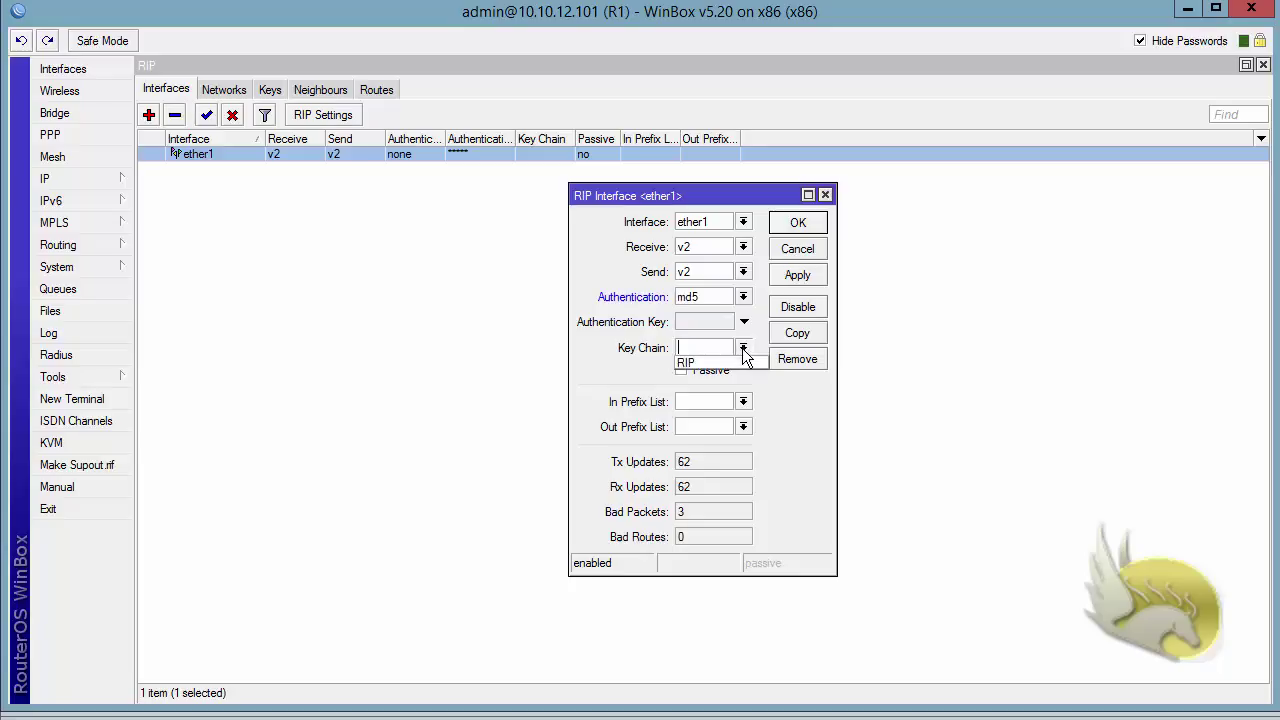
left_click(740, 360)
left_click(789, 277)
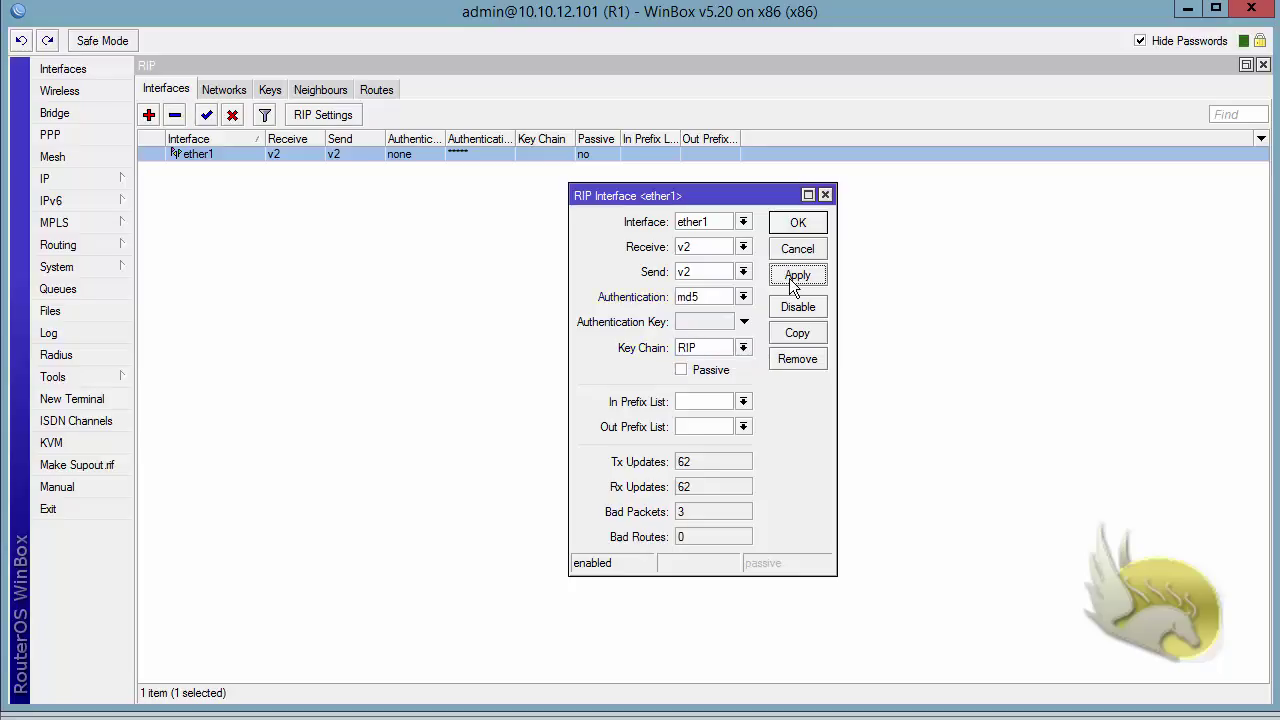
left_click(793, 226)
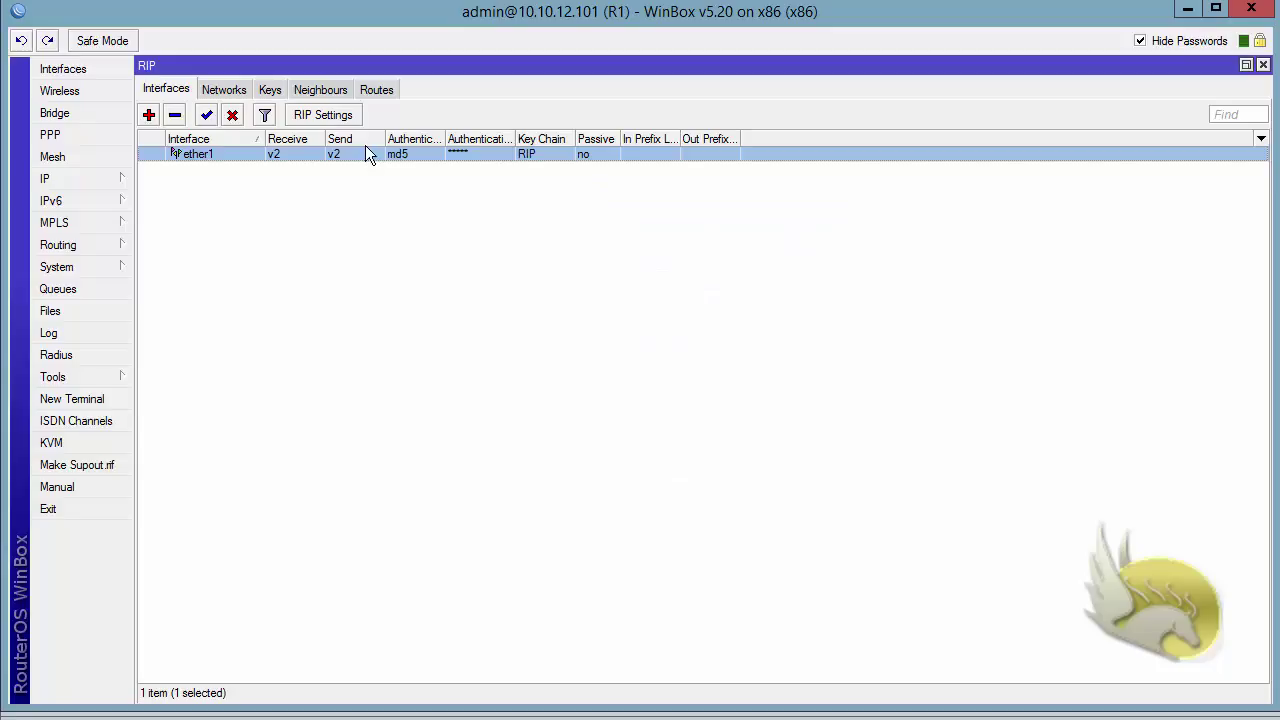
left_click(376, 89)
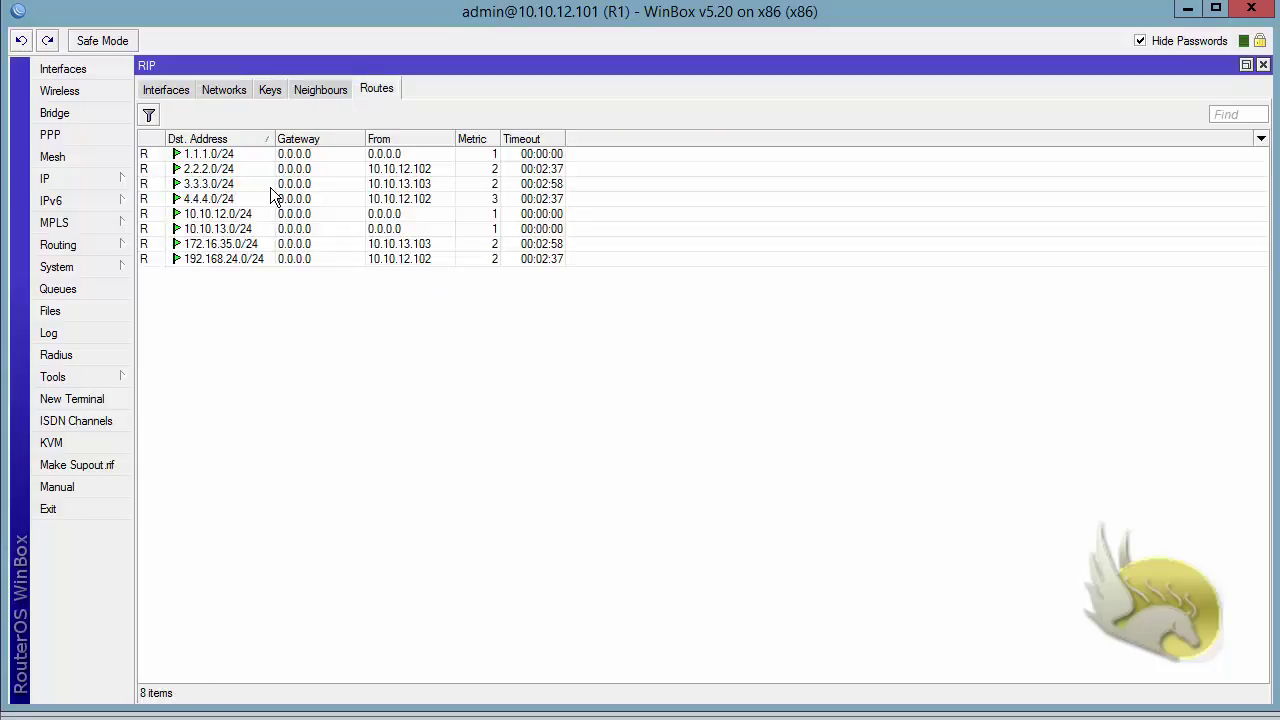
Inspect the 3.3.3.0/24 route learned from 10.10.13.103, then return to the RIP keys.
left_click(347, 184)
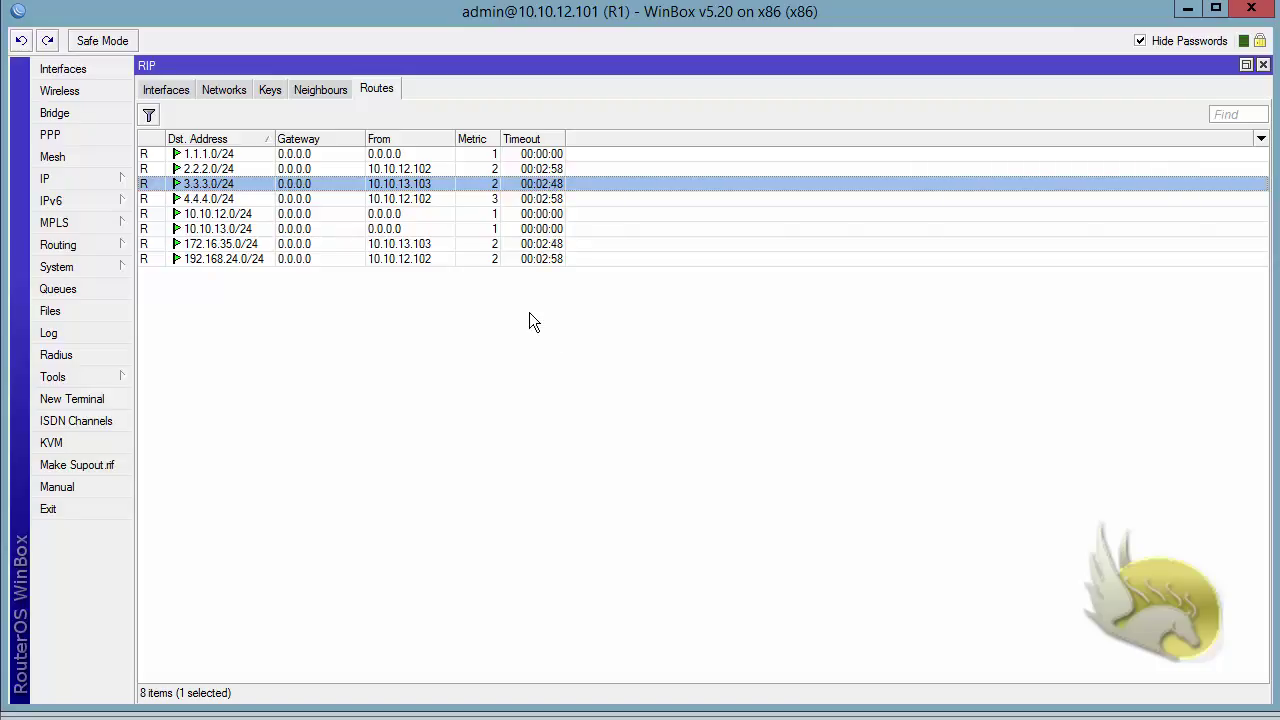
left_click(270, 89)
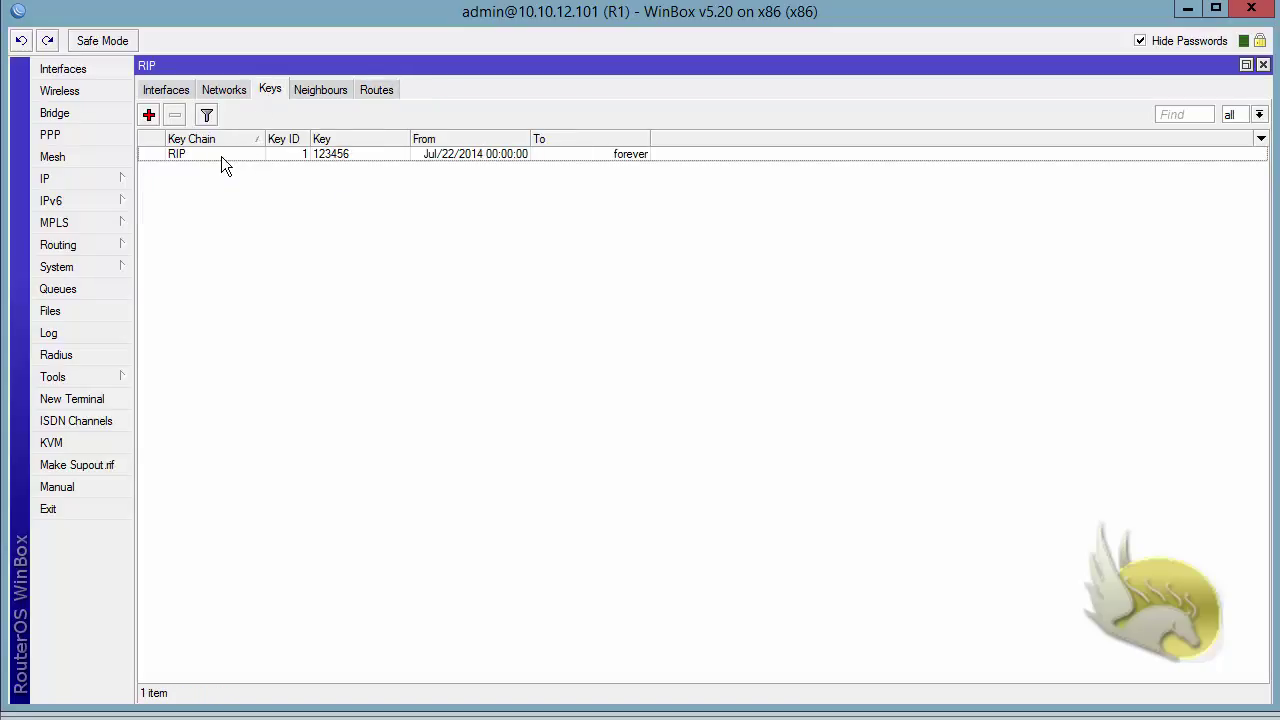
Change the RIP key's ID to 11 and check whether RIP routes are still received.
double_click(221, 155)
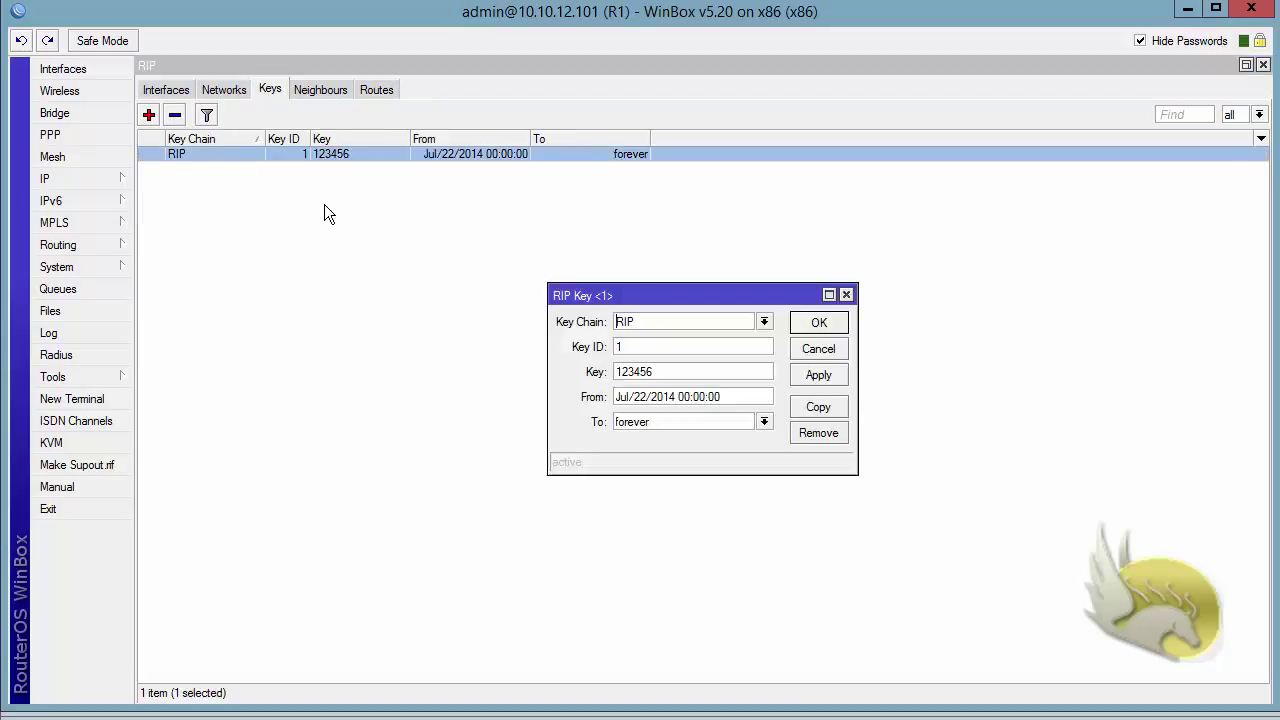
left_click_drag(652, 348, 521, 320)
type("11")
left_click(819, 324)
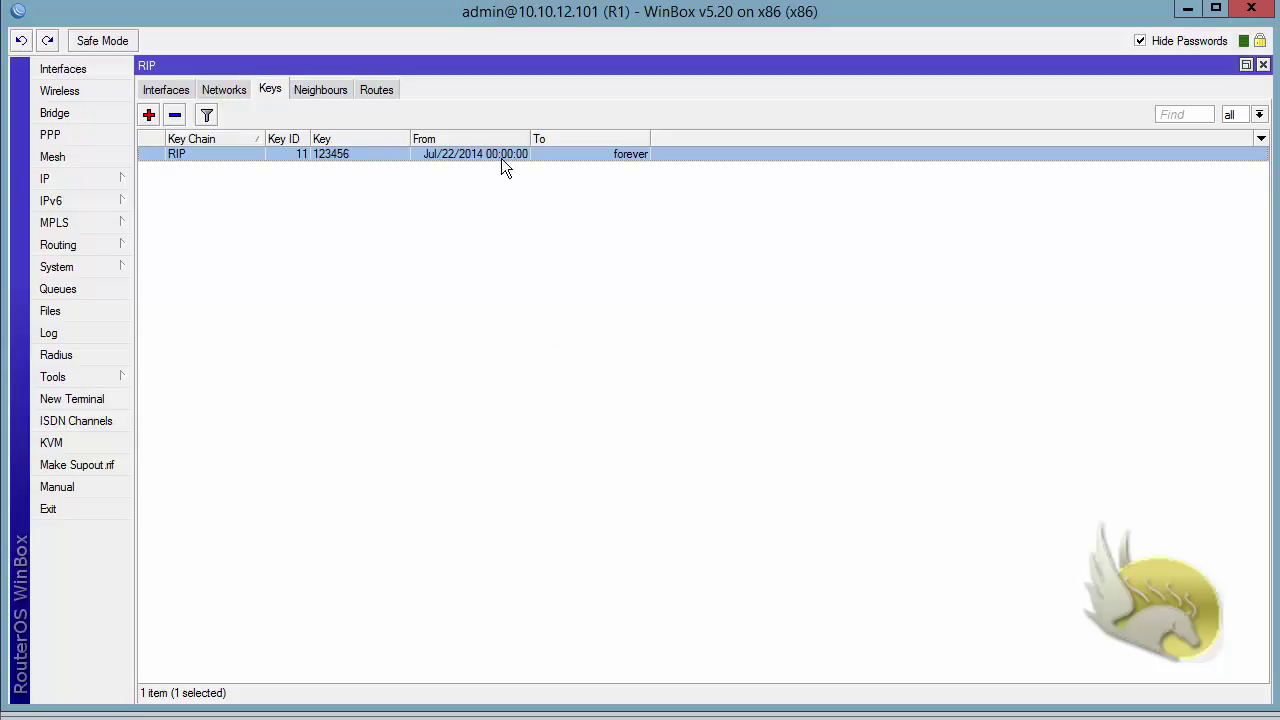
left_click(380, 90)
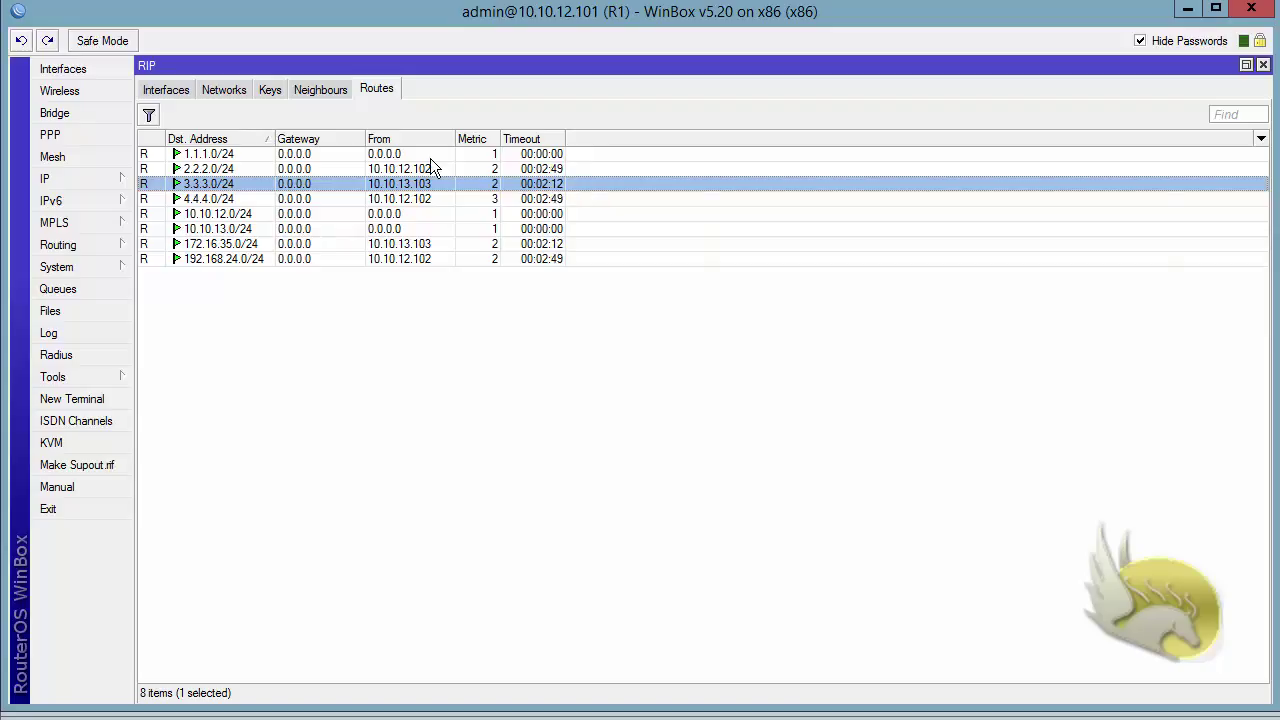
Restore the RIP key's ID from 11 to 1 and recheck the RIP routes.
left_click(275, 90)
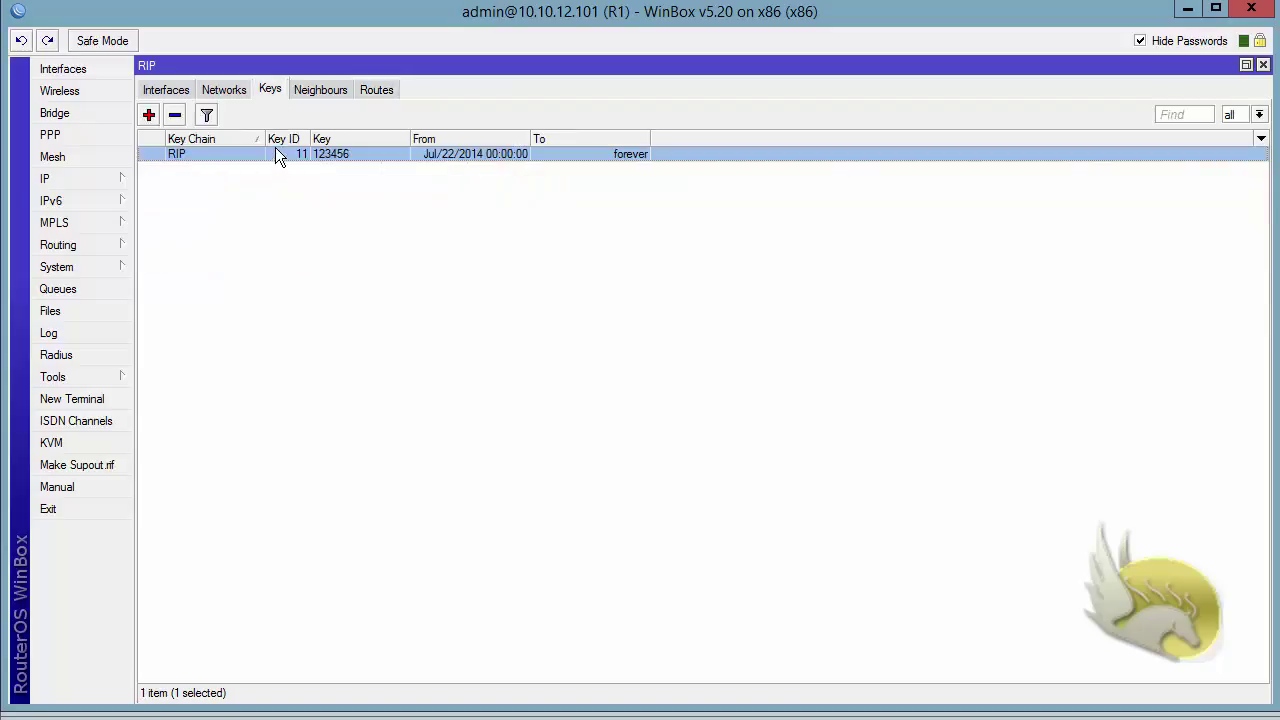
double_click(275, 151)
left_click(652, 346)
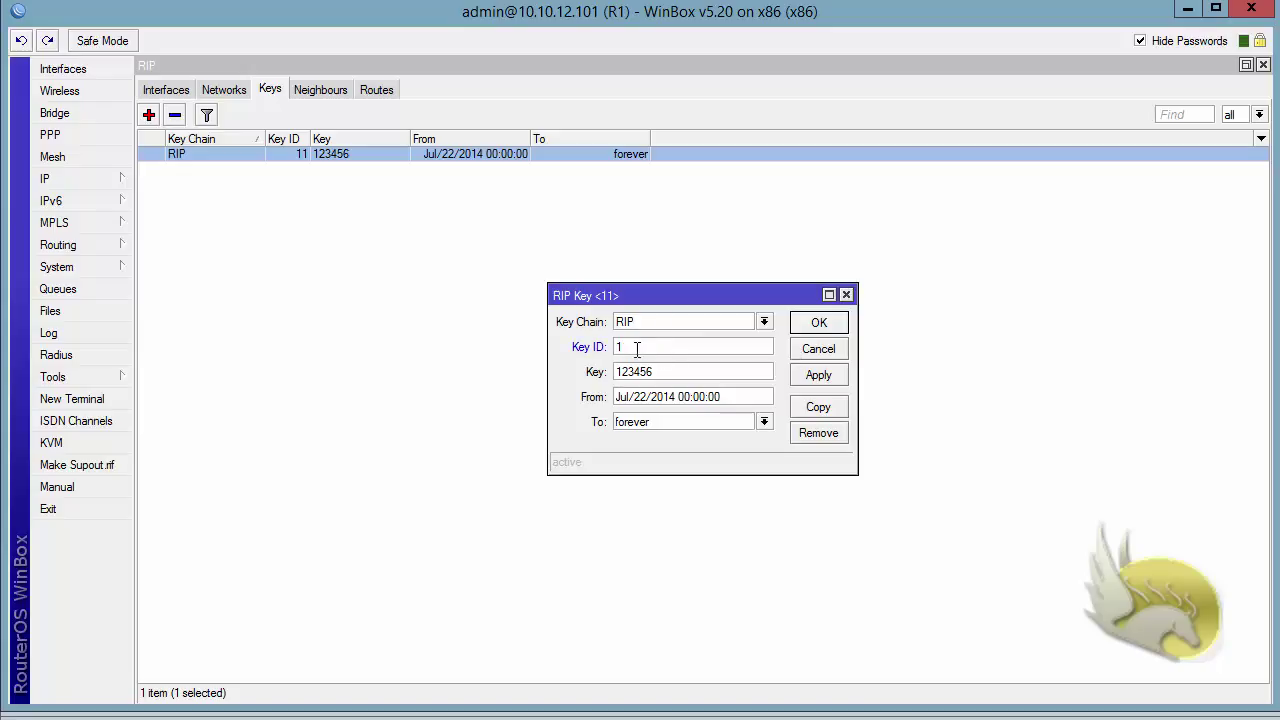
left_click(818, 323)
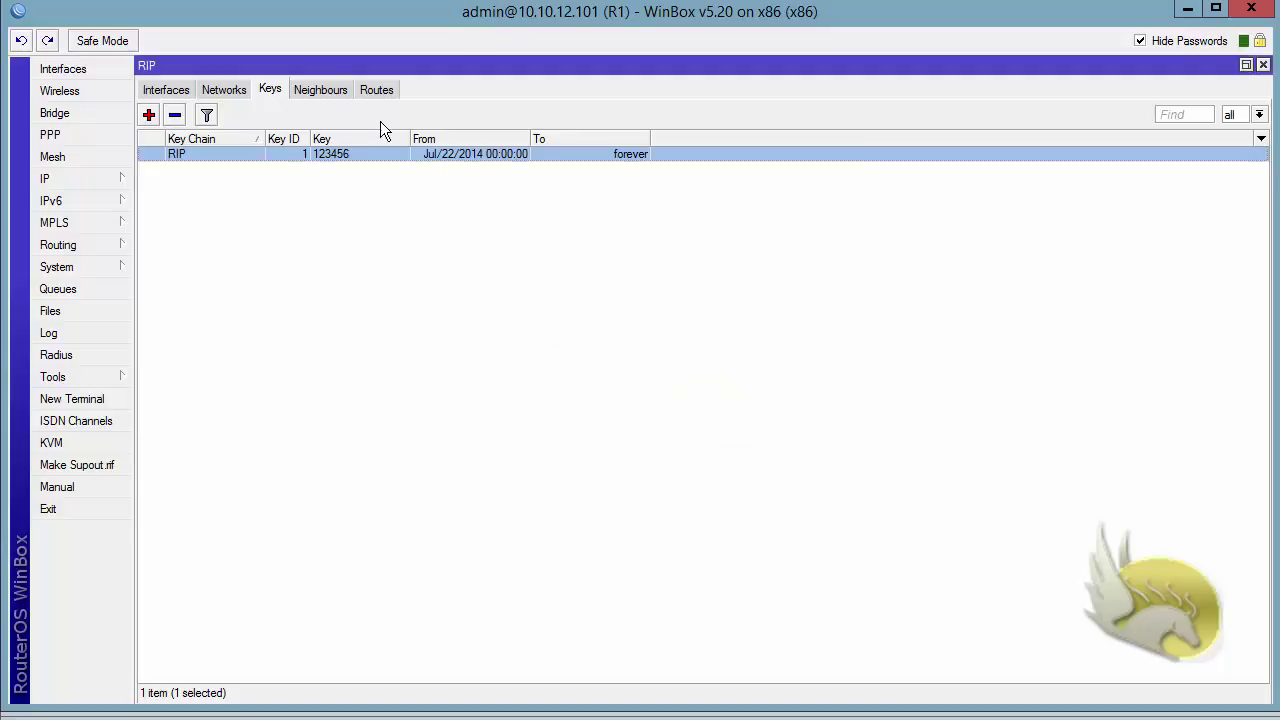
left_click(376, 90)
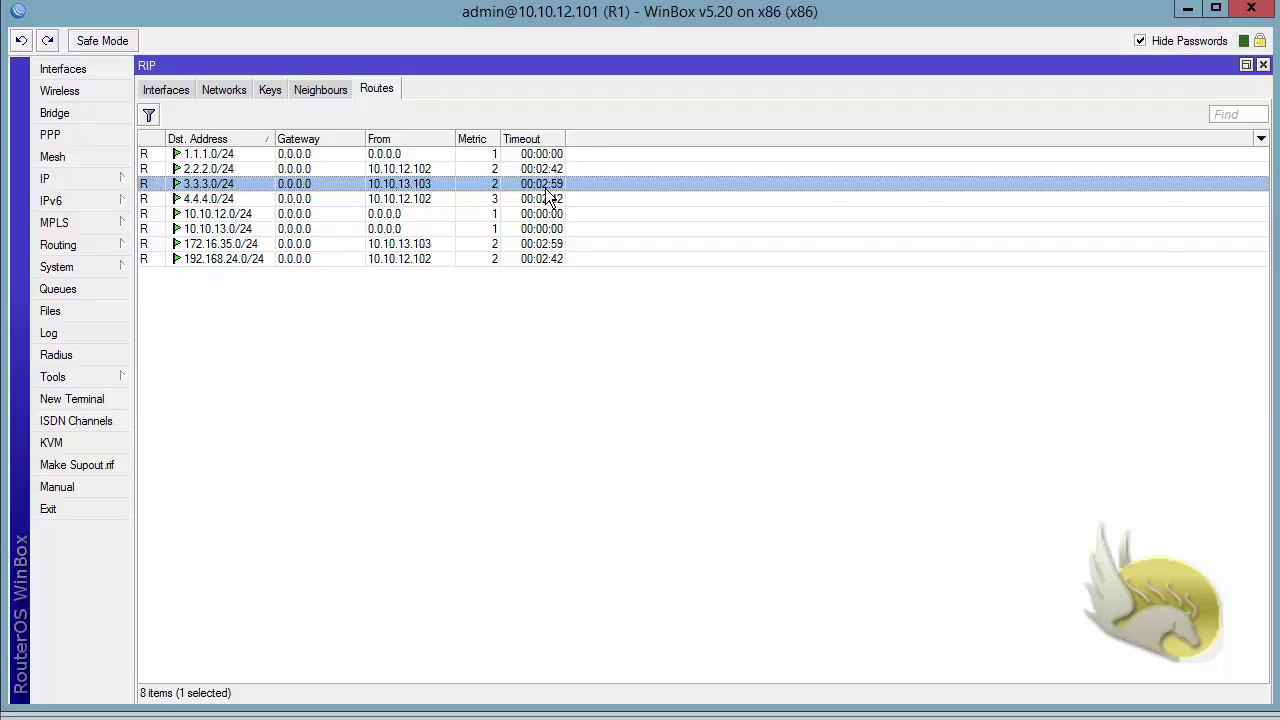
Return to the RIP interfaces list, where ether1 shows md5 with key chain RIP.
left_click(171, 91)
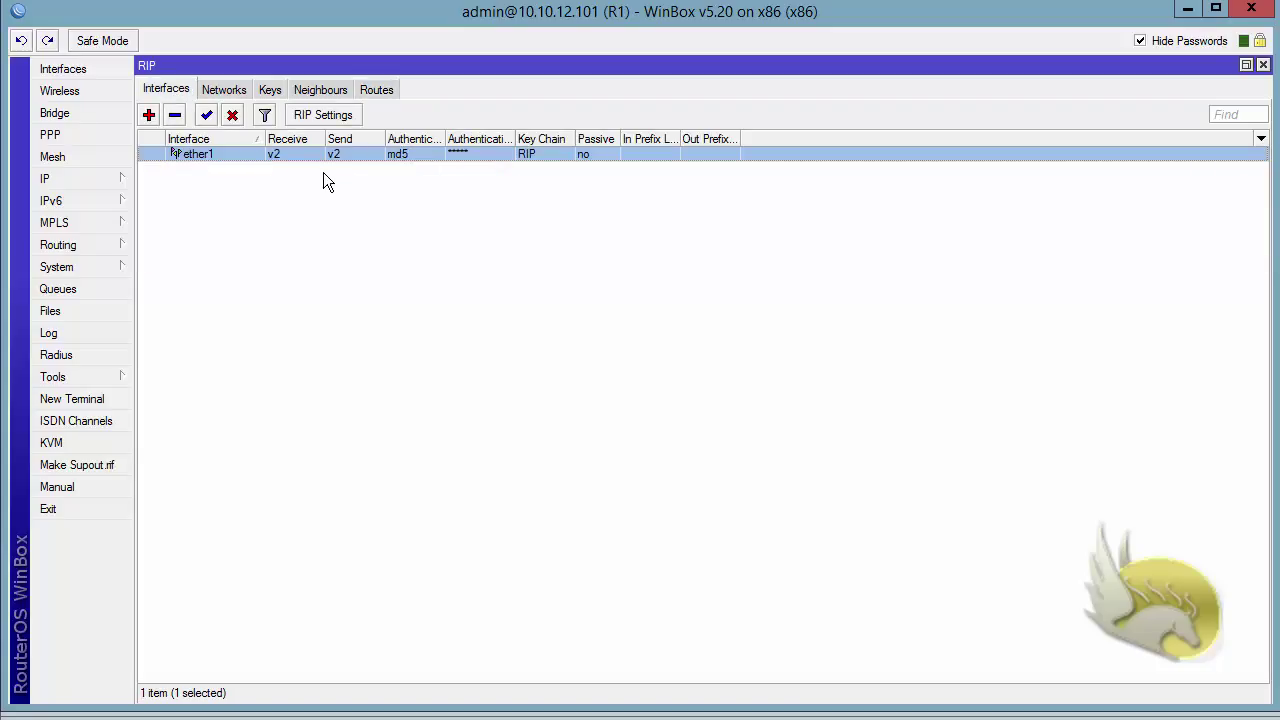